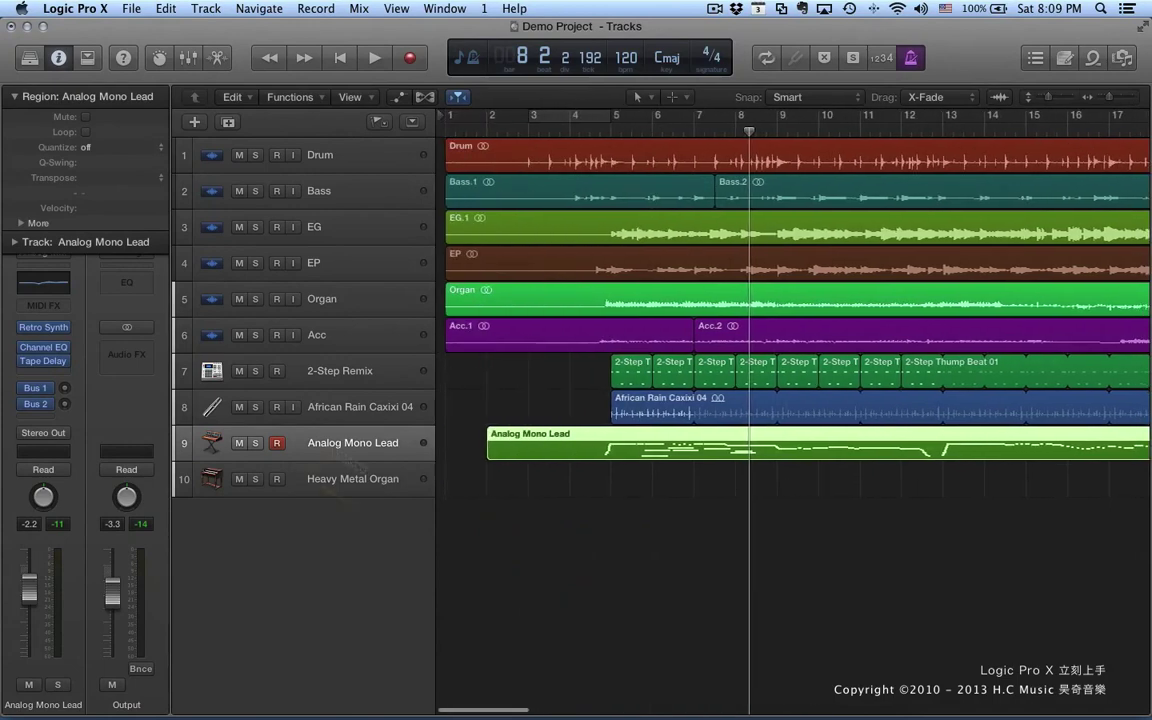
# Delete the Analog Mono Lead region and its track
pyautogui.press('Delete')
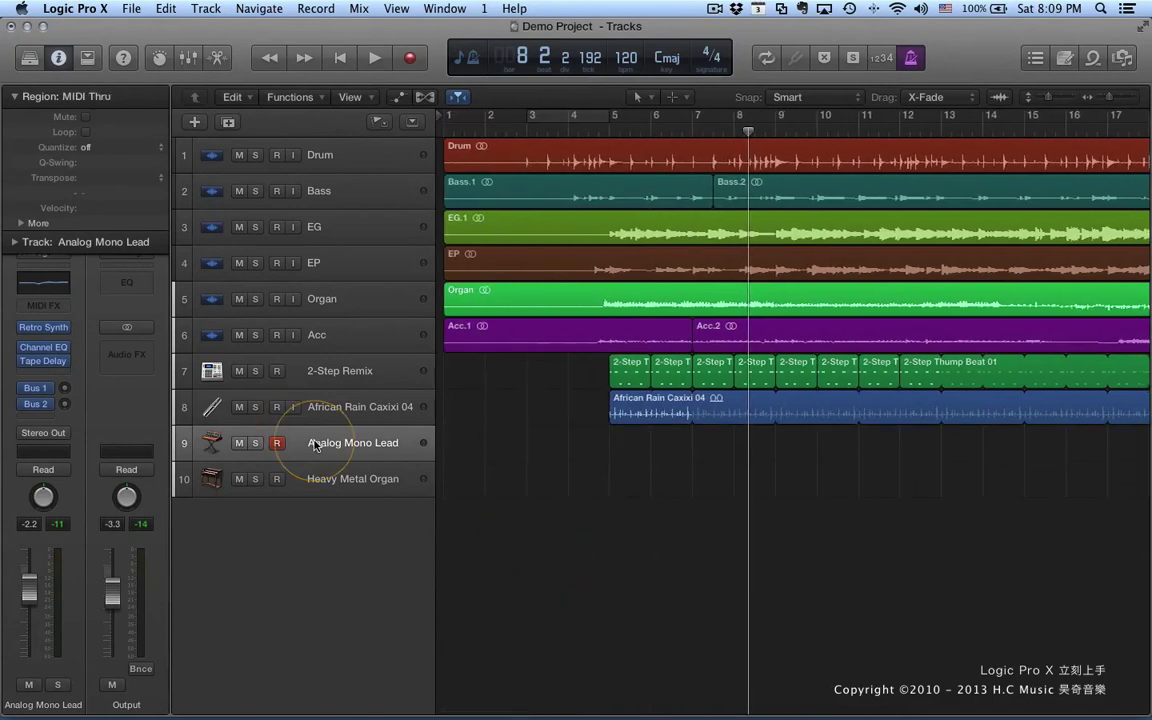
pyautogui.press('super+BackSpace')
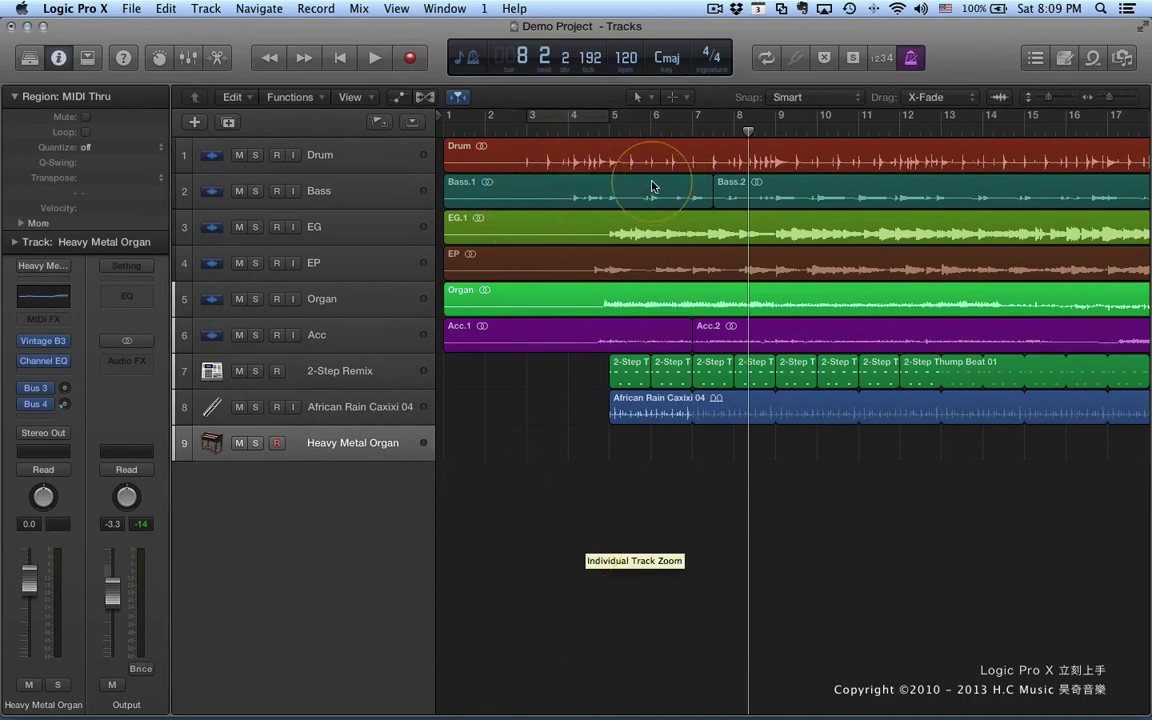
# Mute the Drum, 2-Step Remix and African Rain Caxixi 04 tracks, playing the arrangement from bar 5 to check
pyautogui.click(239, 155)
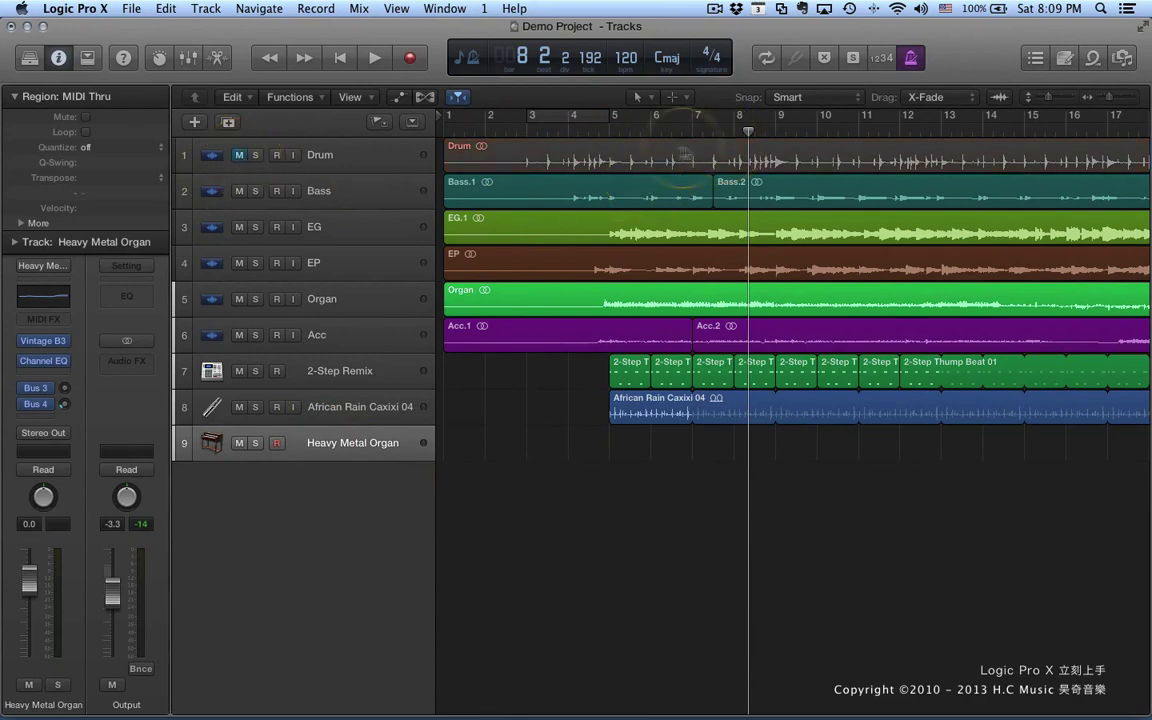
pyautogui.click(611, 128)
pyautogui.press('space')
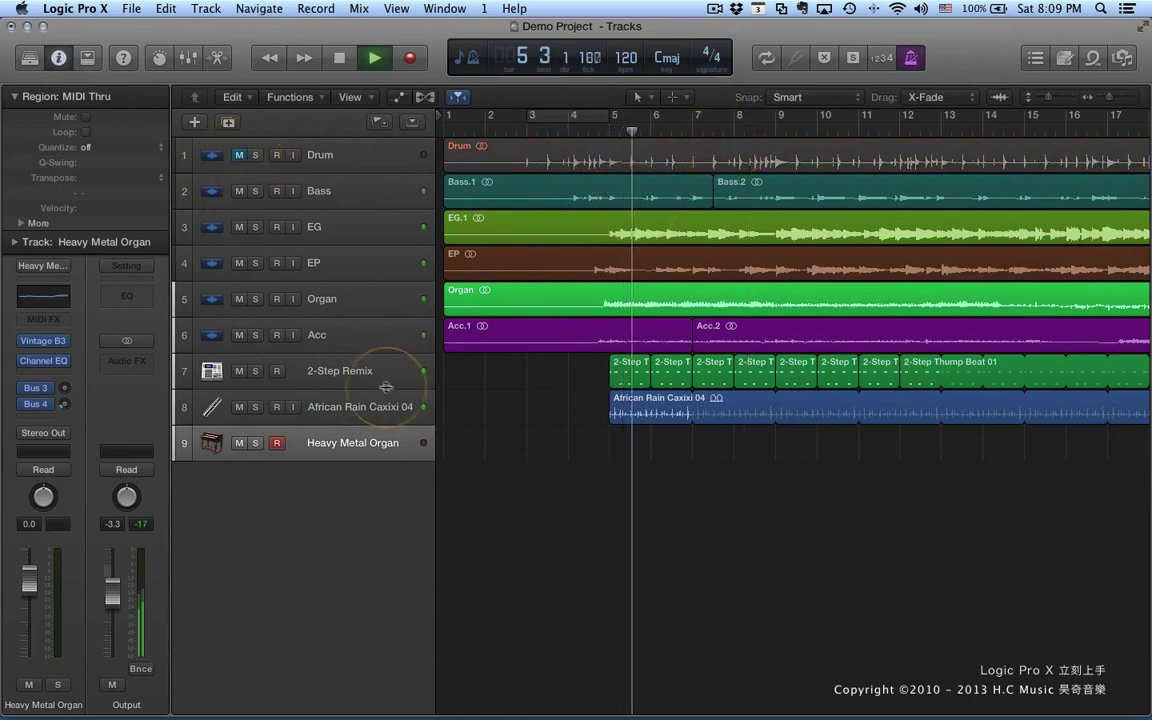
pyautogui.click(320, 372)
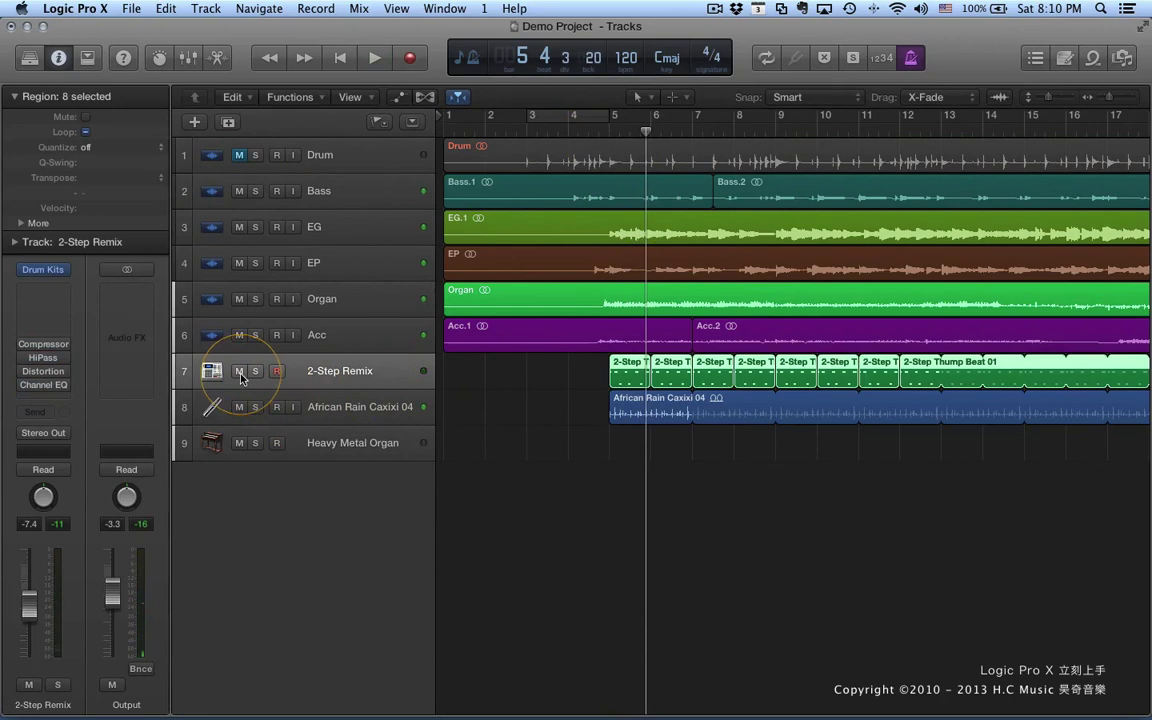
pyautogui.click(239, 372)
pyautogui.click(241, 408)
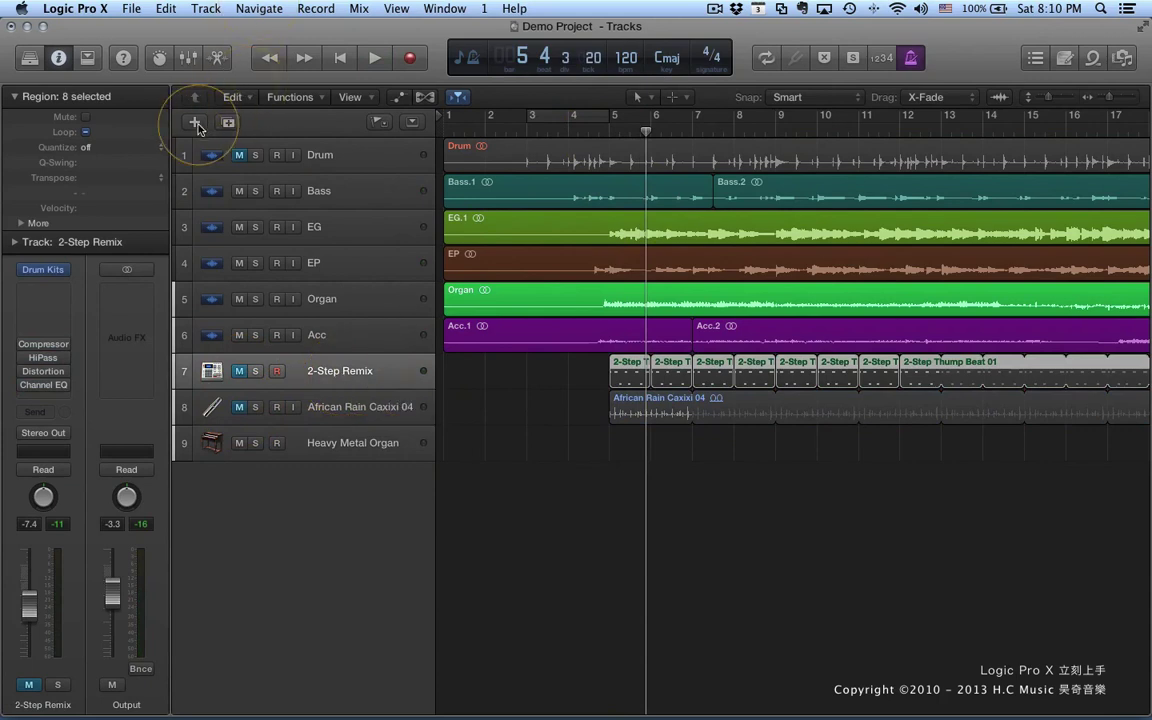
# Listen to the arrangement without its percussion from bar 7, skipping ahead to around bar 11
pyautogui.click(690, 121)
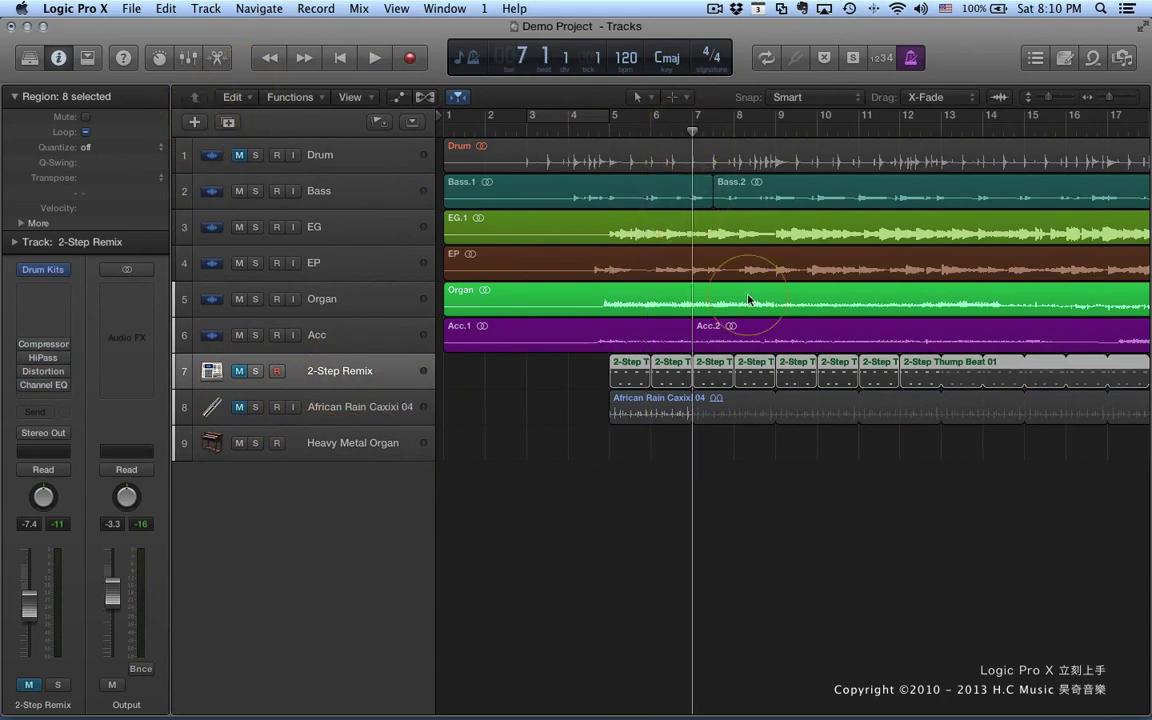
pyautogui.hotkey('shift', 'space')
pyautogui.click(729, 128)
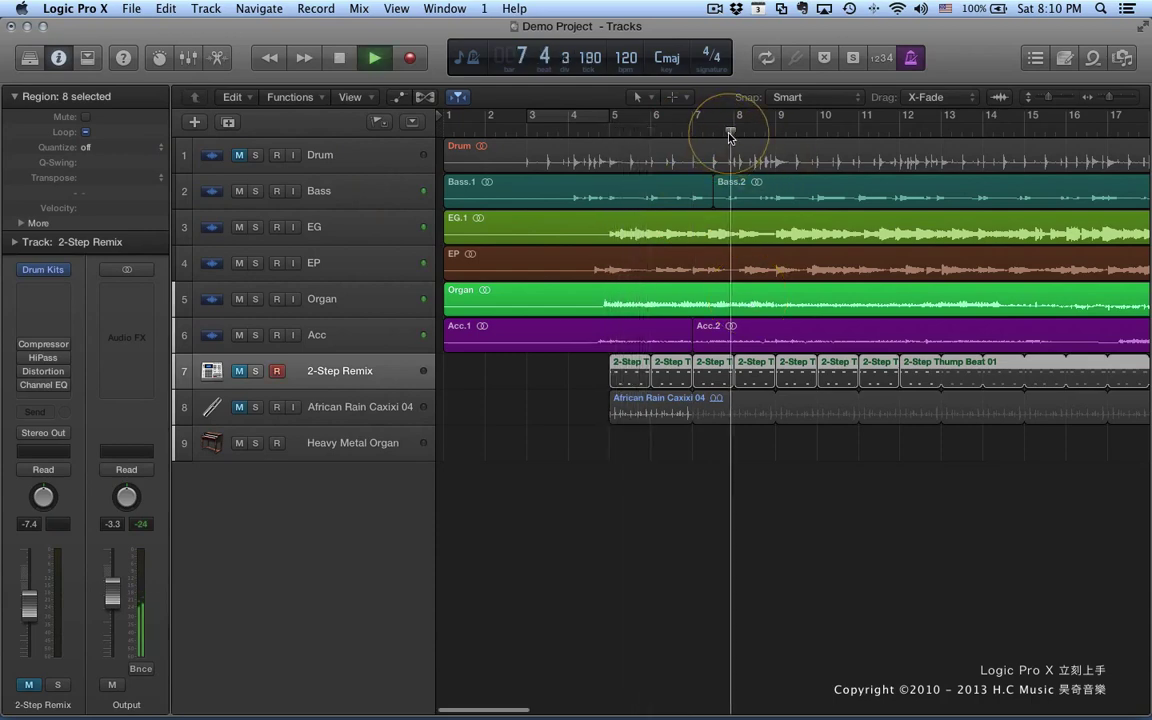
pyautogui.click(848, 133)
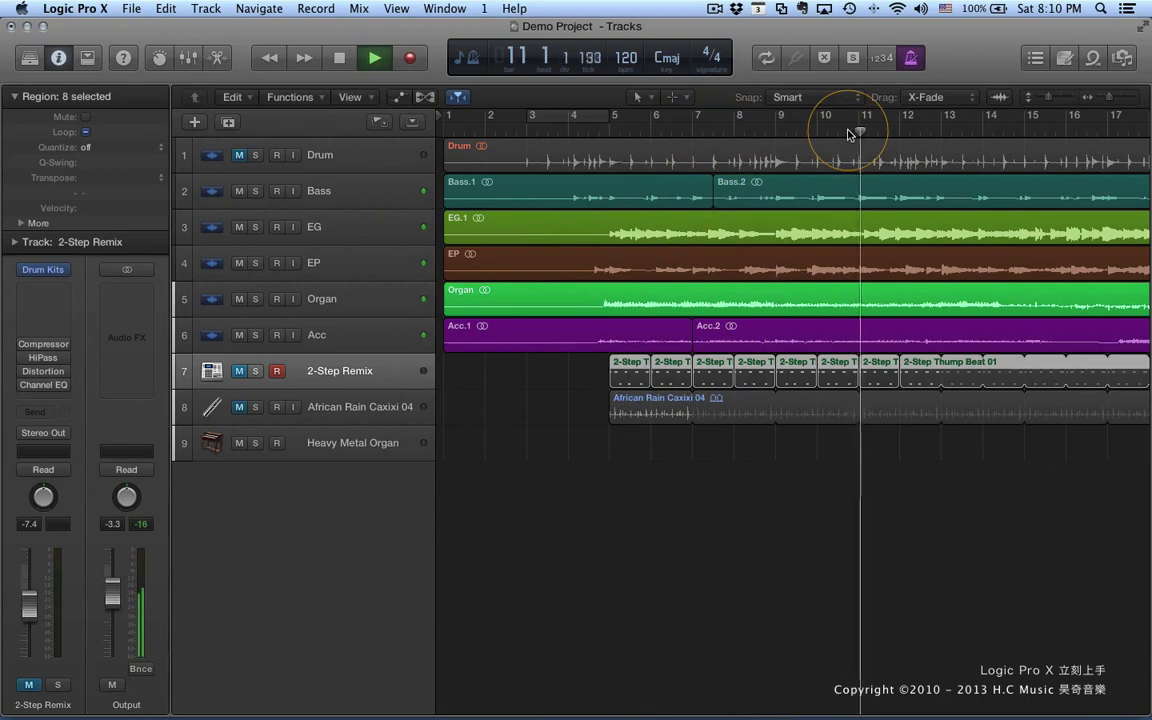
pyautogui.press('space')
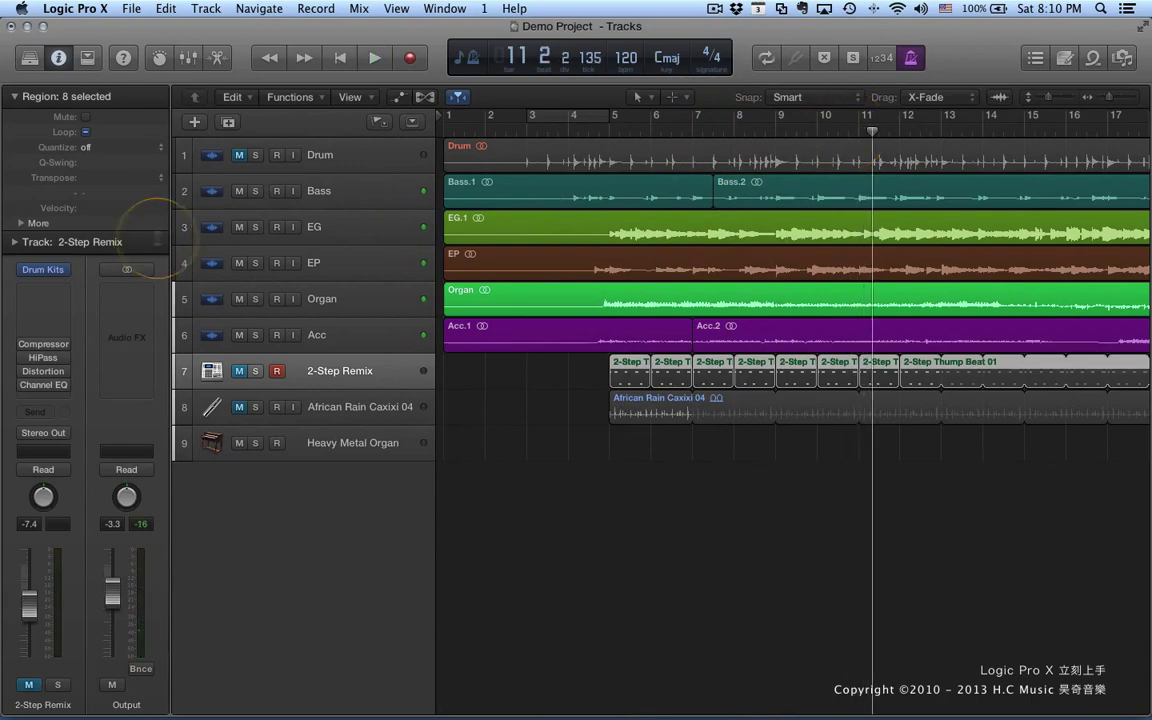
# Create one Drummer track with Output 1 + 2 and hide the sound library
pyautogui.click(196, 121)
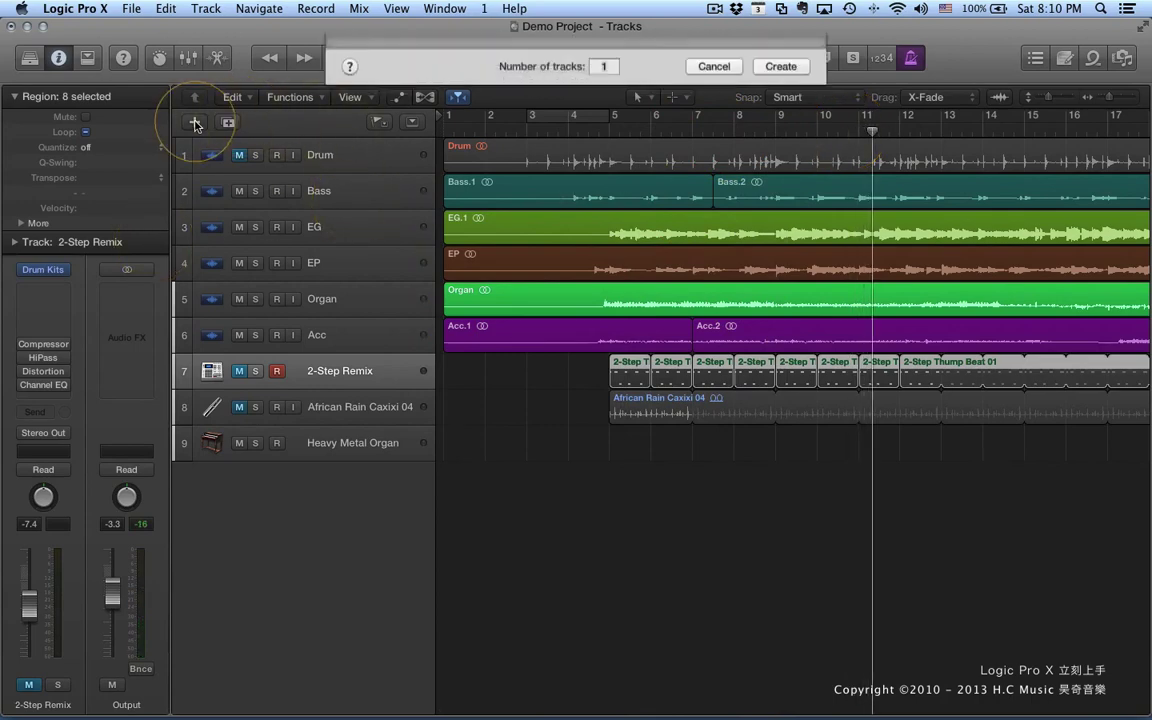
pyautogui.click(760, 72)
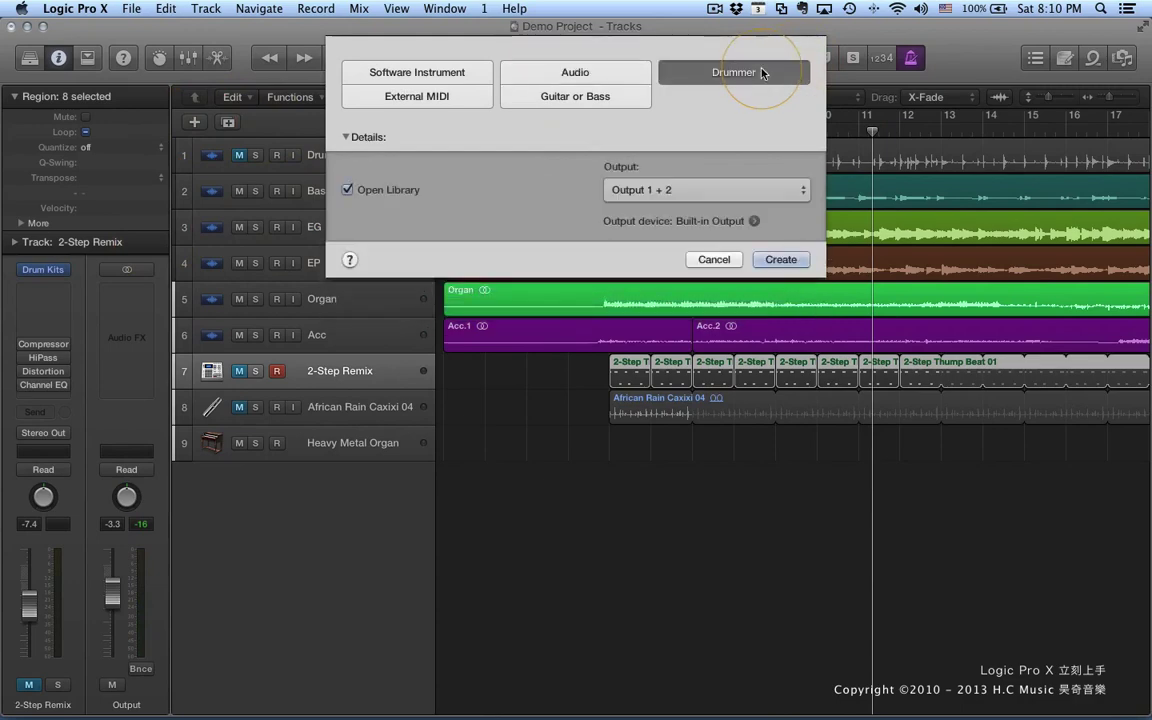
pyautogui.click(781, 259)
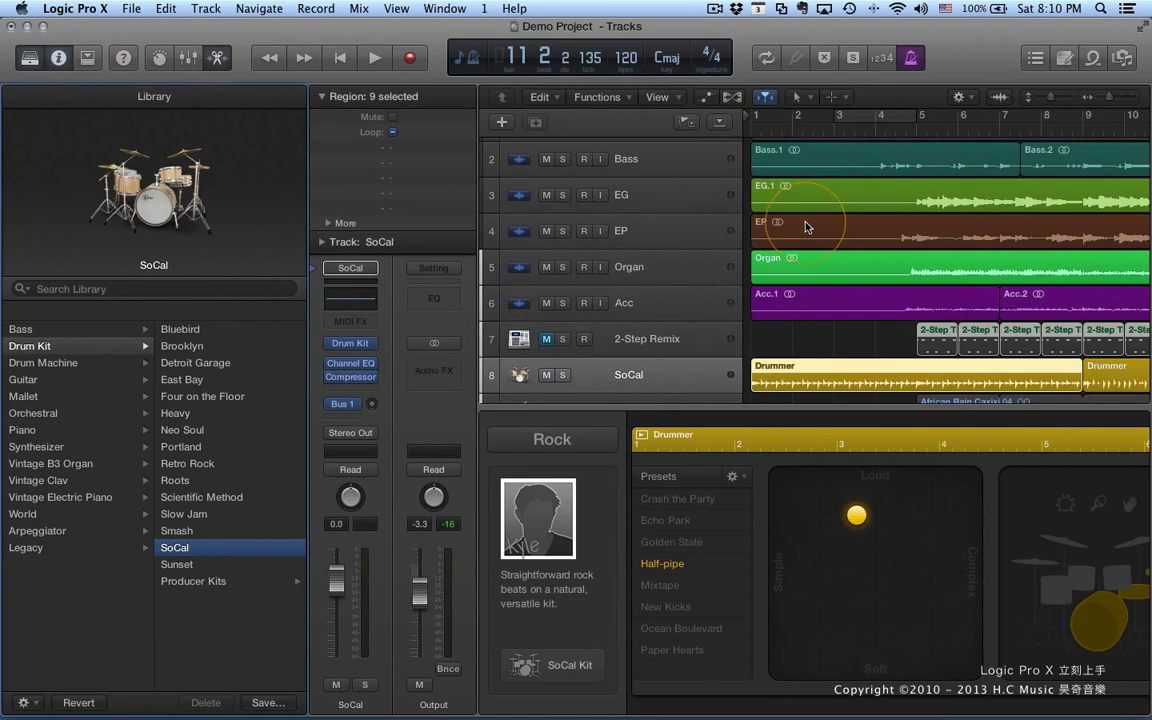
pyautogui.click(29, 61)
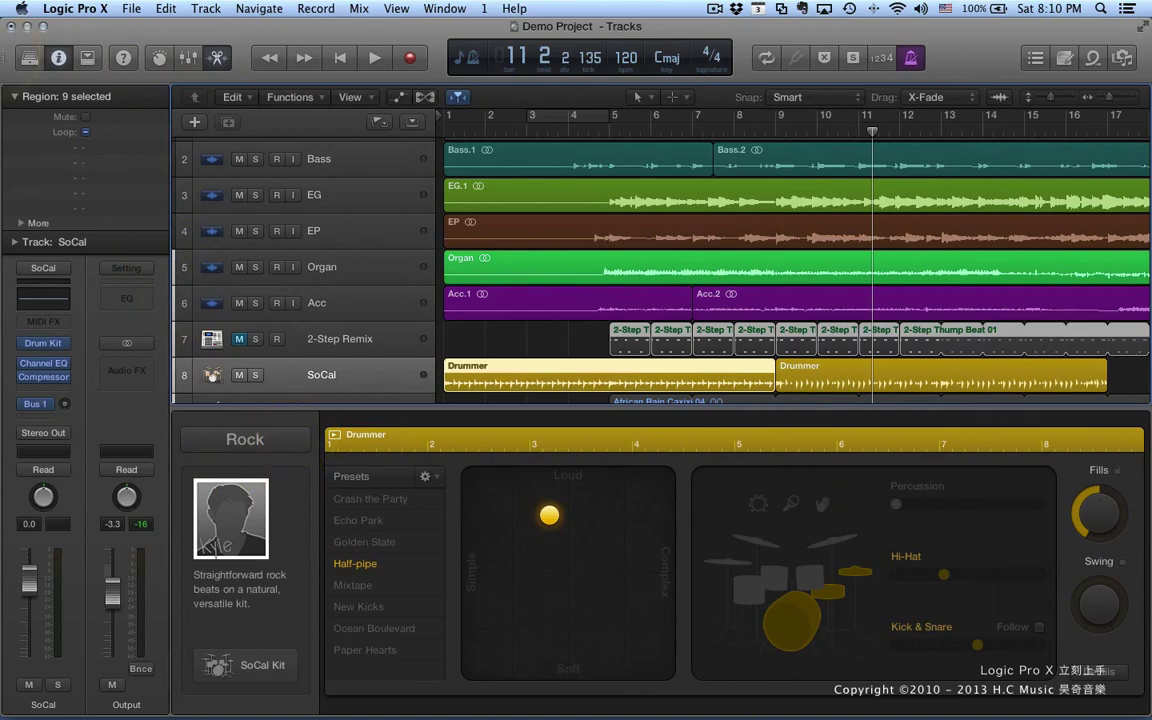
# Add a third Drummer region at bar 17 on the SoCal track with the Pencil tool
pyautogui.scroll(-3, 741, 262)
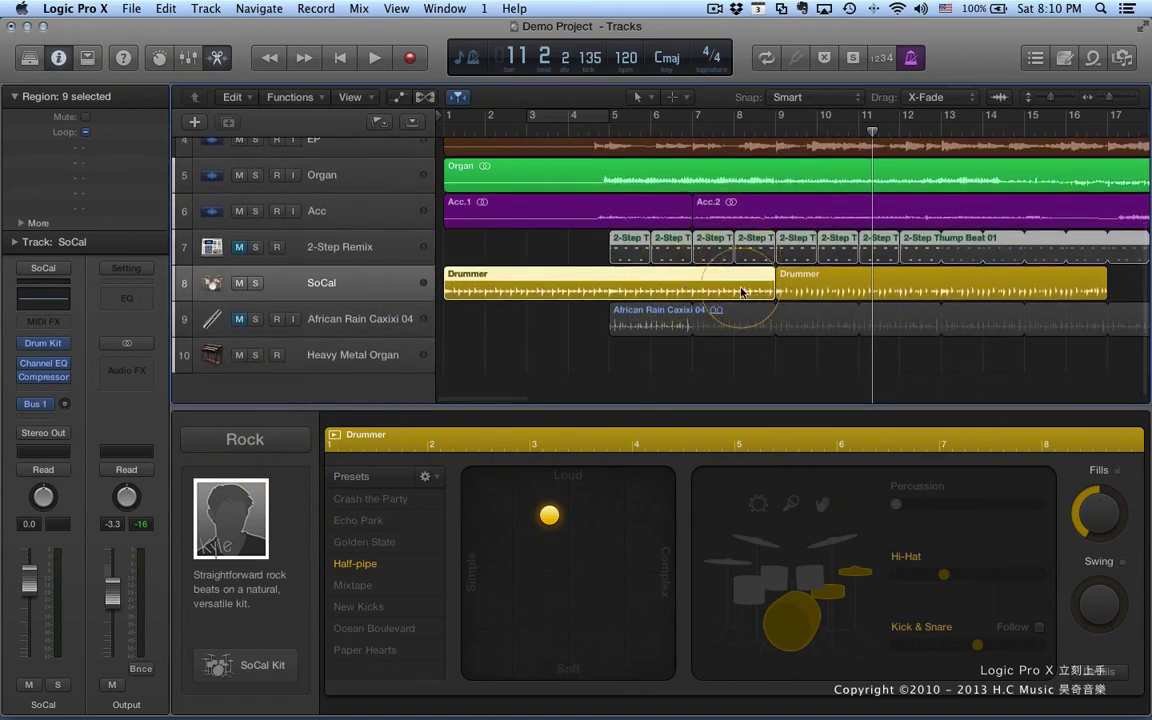
pyautogui.press('super+Left')
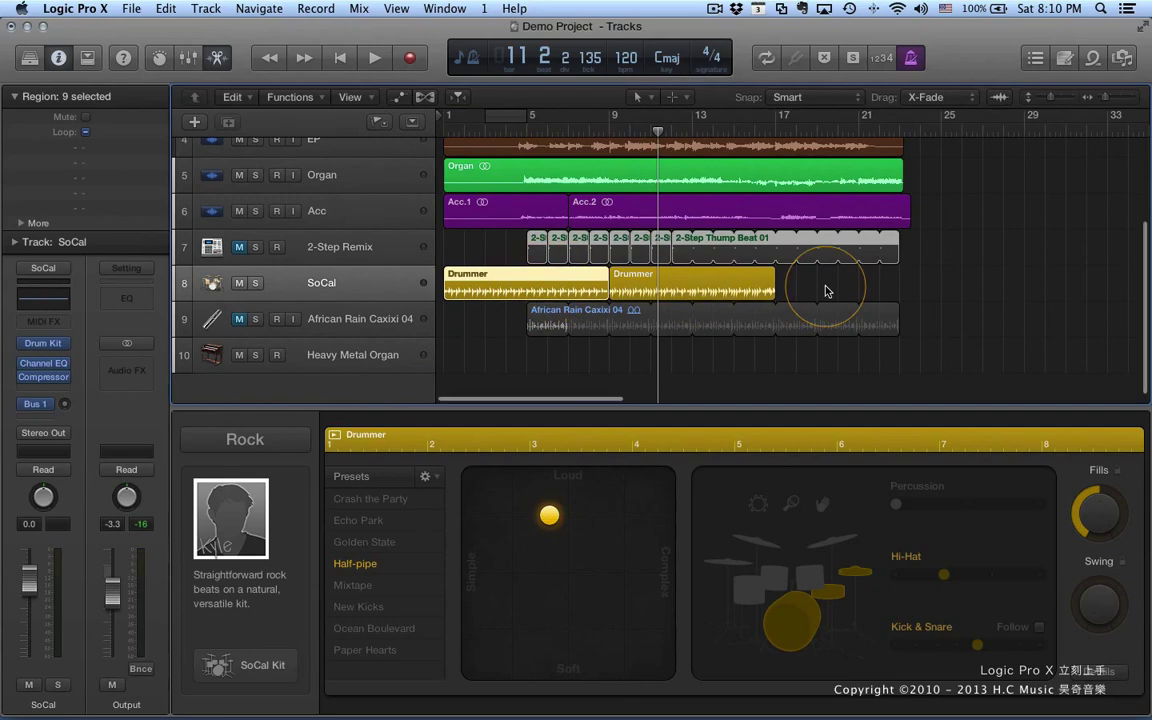
pyautogui.hscroll(1, 826, 292)
pyautogui.press('t')
pyautogui.press('p')
pyautogui.click(773, 291)
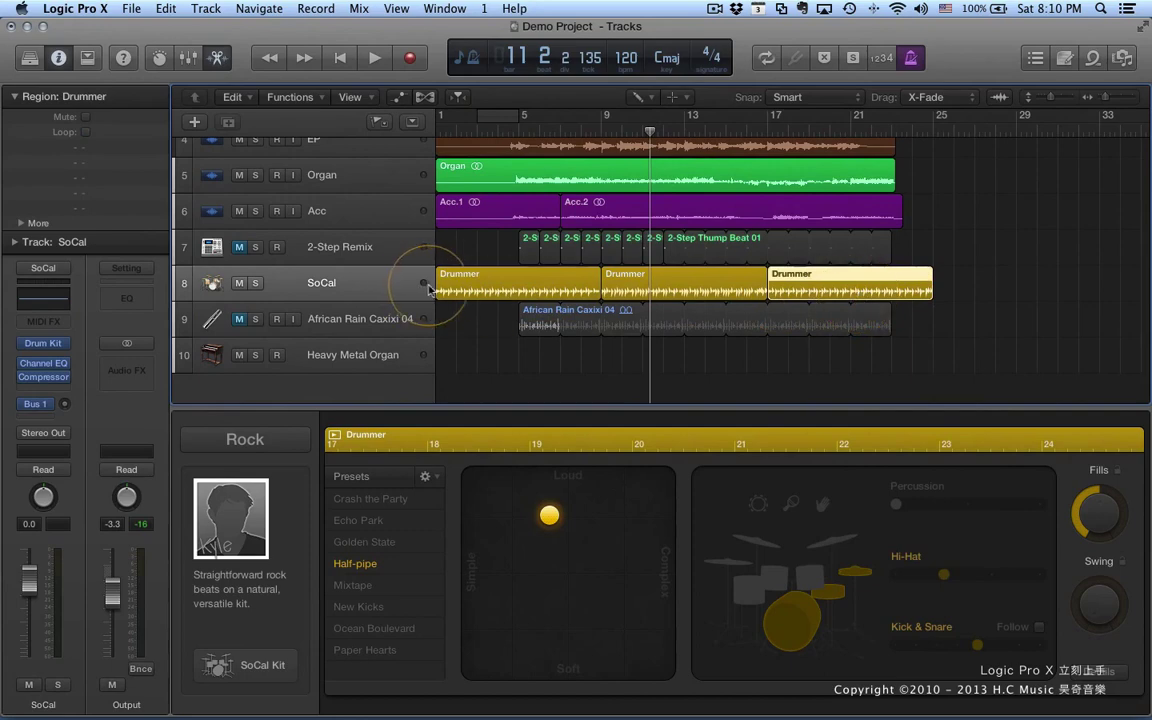
pyautogui.press('t')
pyautogui.press('t')
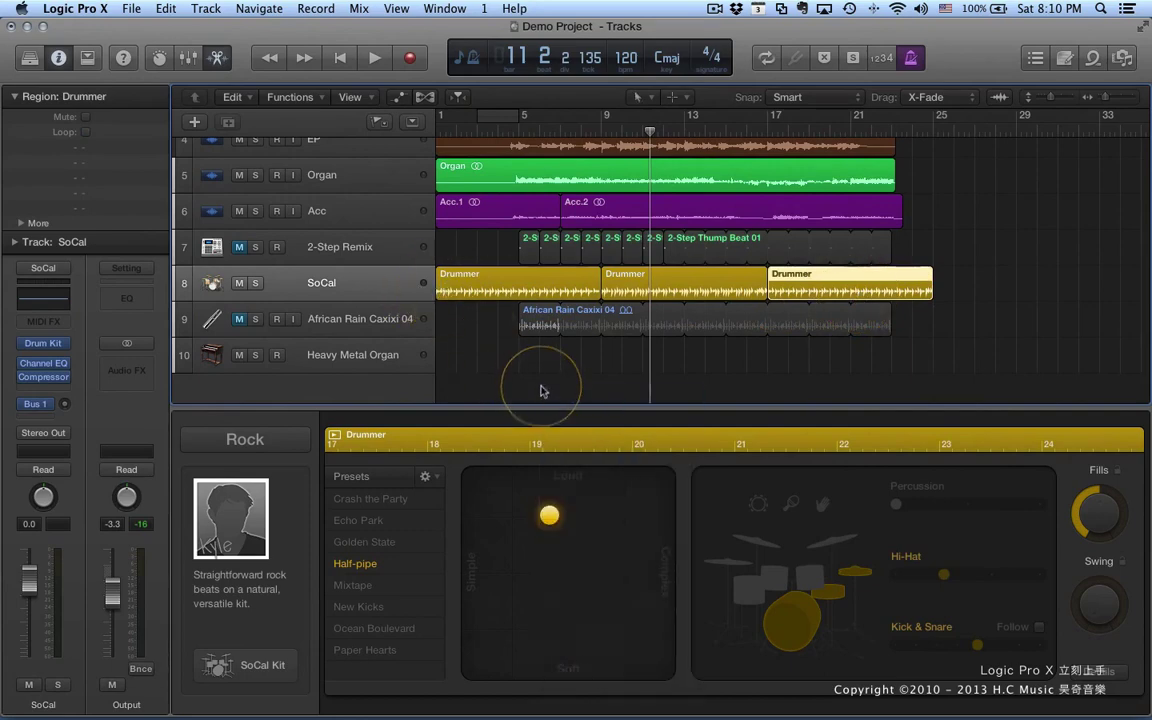
# Delete the Drummer regions at bars 9 and 17 and move the remaining one to start at bar 5
pyautogui.click(541, 385)
pyautogui.moveTo(951, 284); pyautogui.dragTo(677, 287)
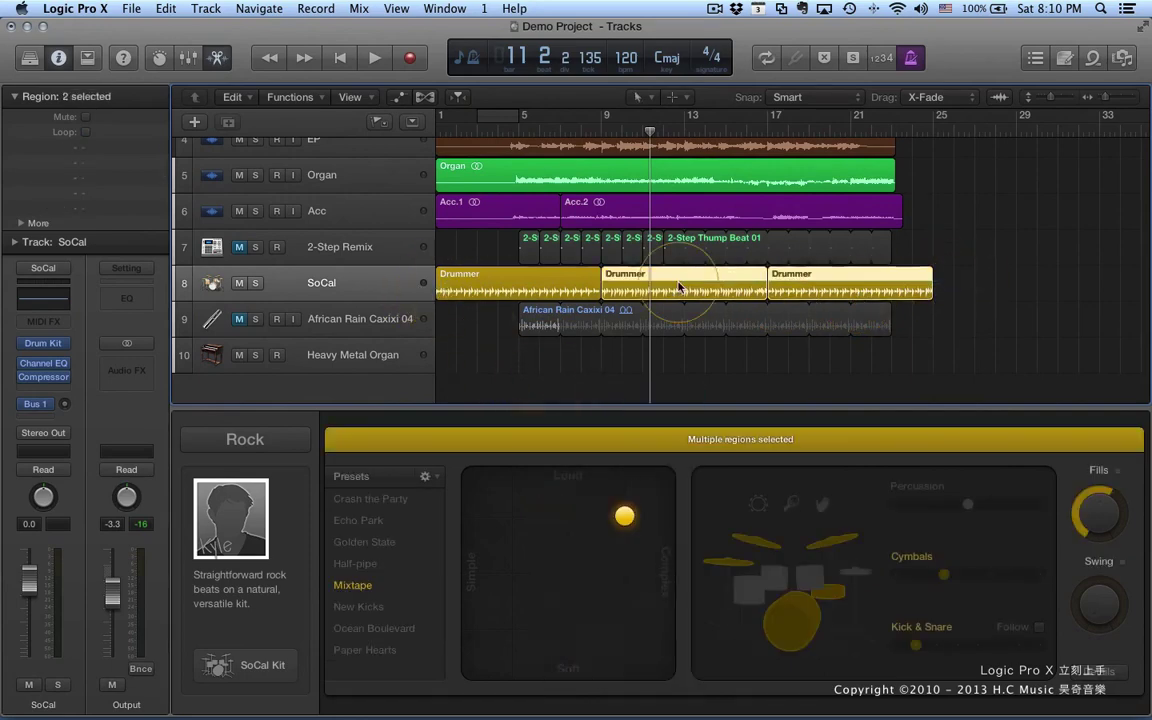
pyautogui.press('Delete')
pyautogui.moveTo(520, 291); pyautogui.dragTo(603, 291)
# Audition the Drummer region from around bar 5 while shifting its performance to simpler and softer
pyautogui.scroll(5, 503, 275)
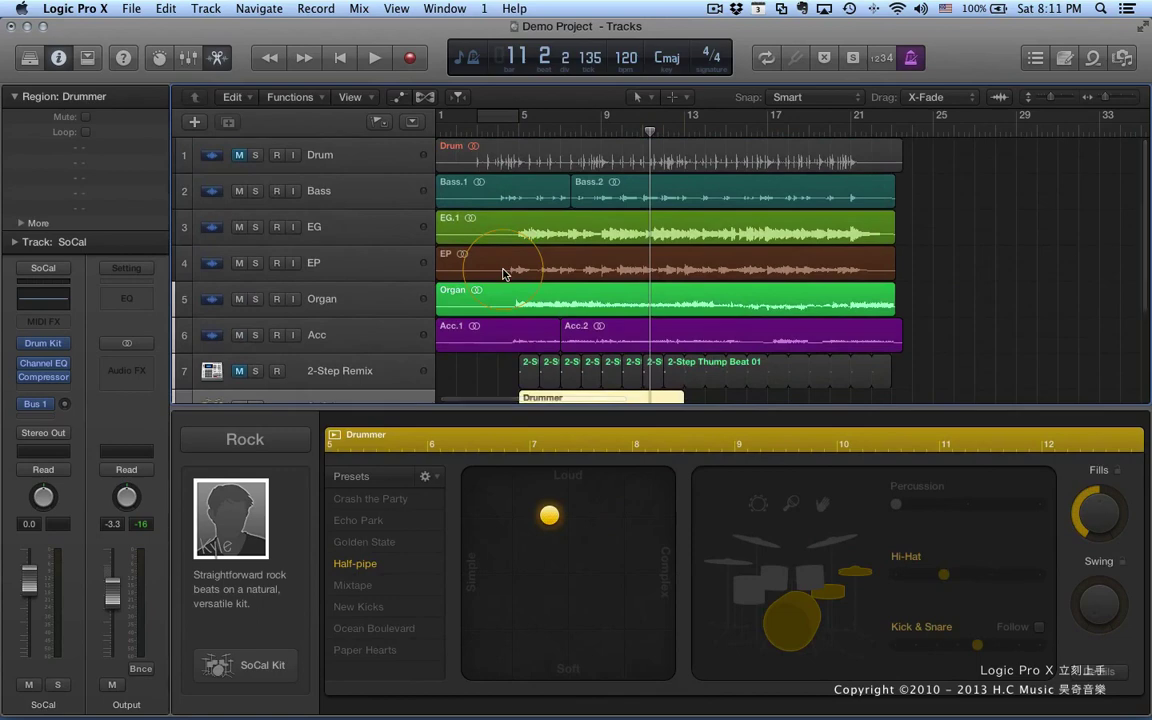
pyautogui.scroll(-3, 503, 275)
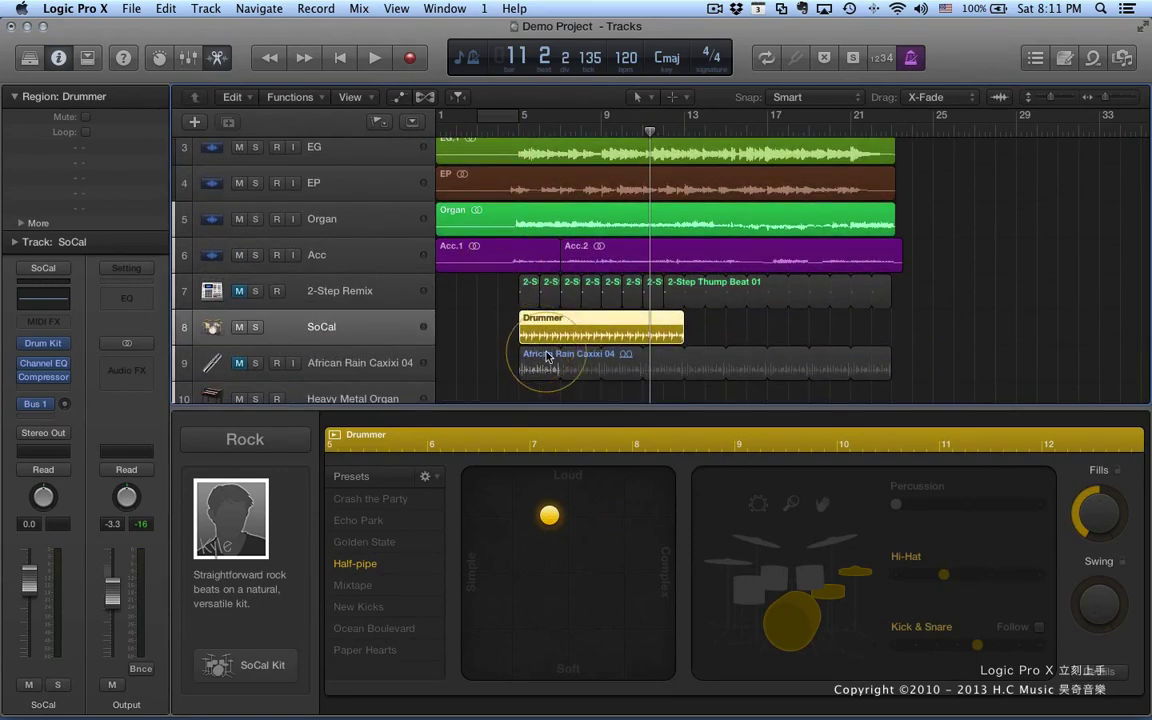
pyautogui.click(509, 135)
pyautogui.press('space')
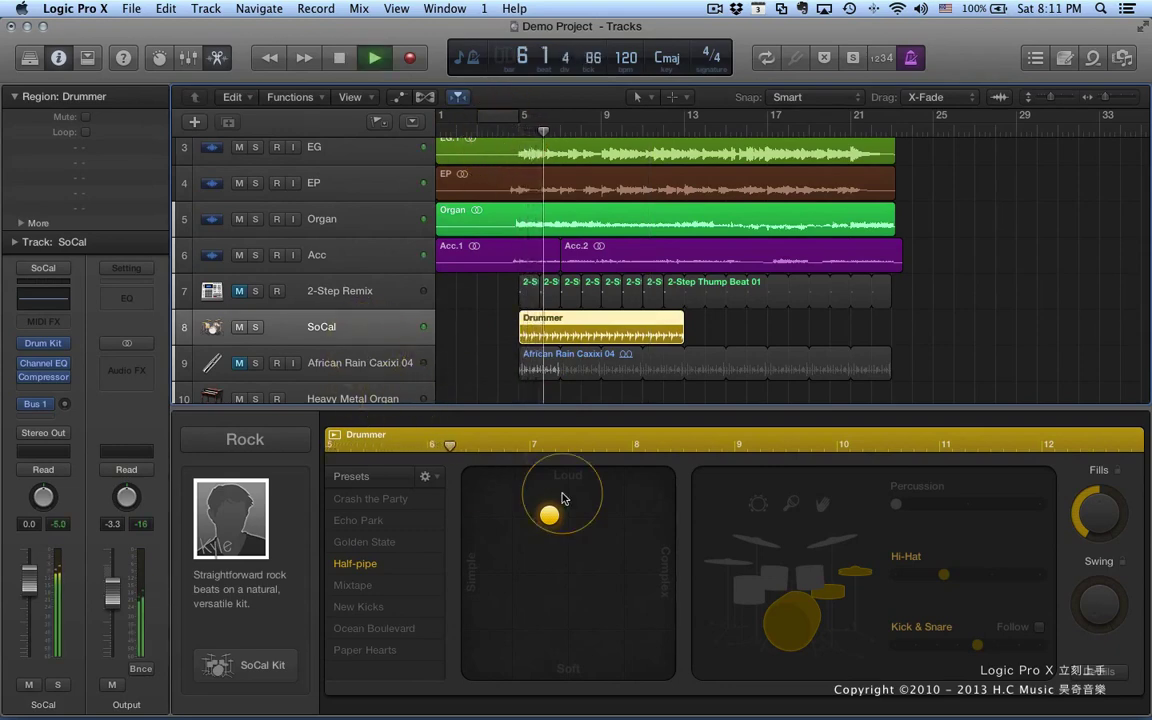
pyautogui.moveTo(549, 515); pyautogui.dragTo(505, 562)
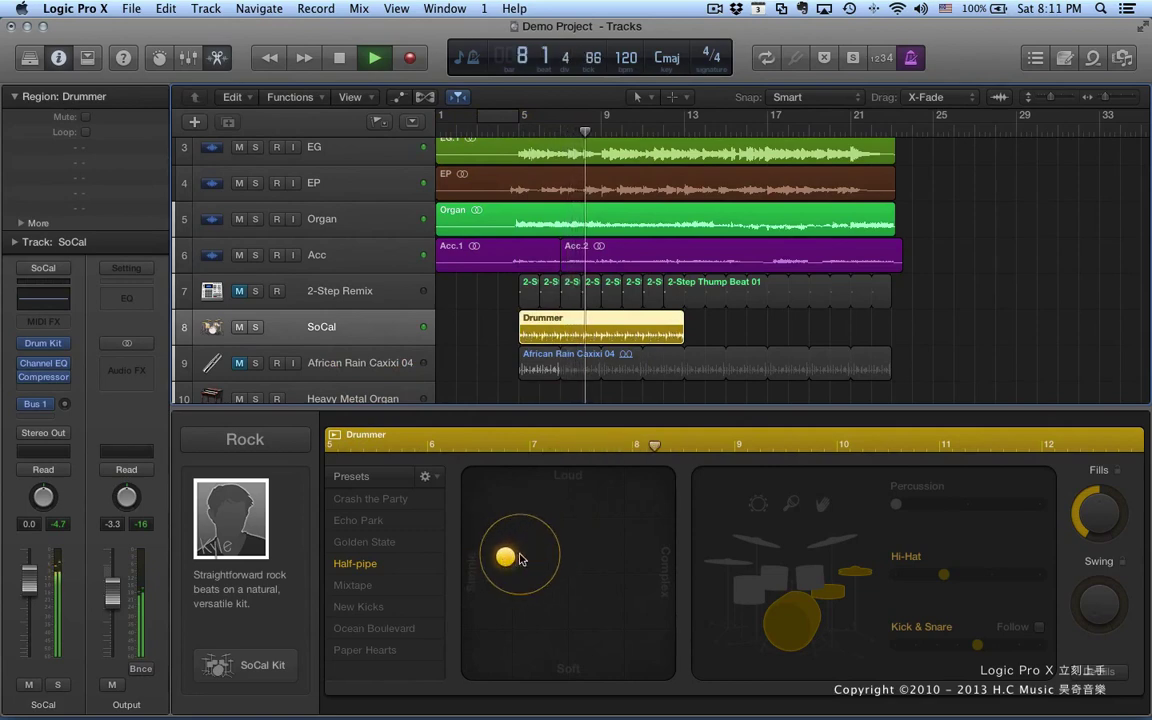
pyautogui.press('space')
pyautogui.moveTo(507, 558); pyautogui.dragTo(494, 598)
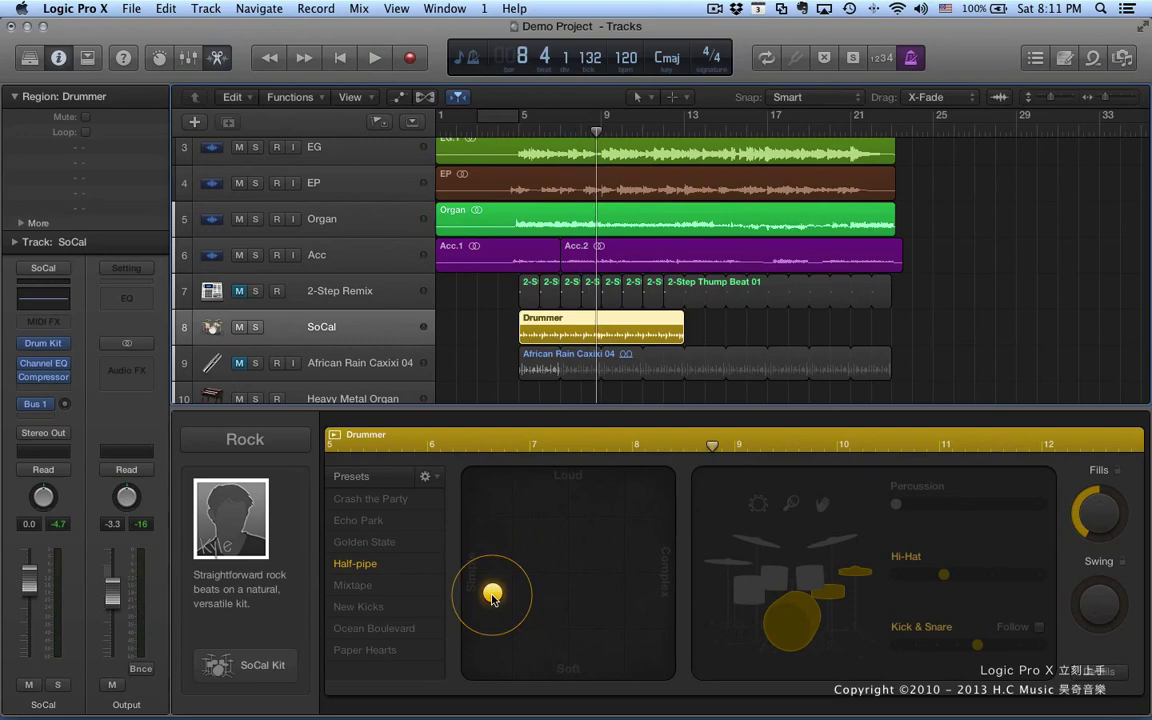
# Play the Drummer region again and shift its performance to complex while keeping it fairly soft
pyautogui.press('space')
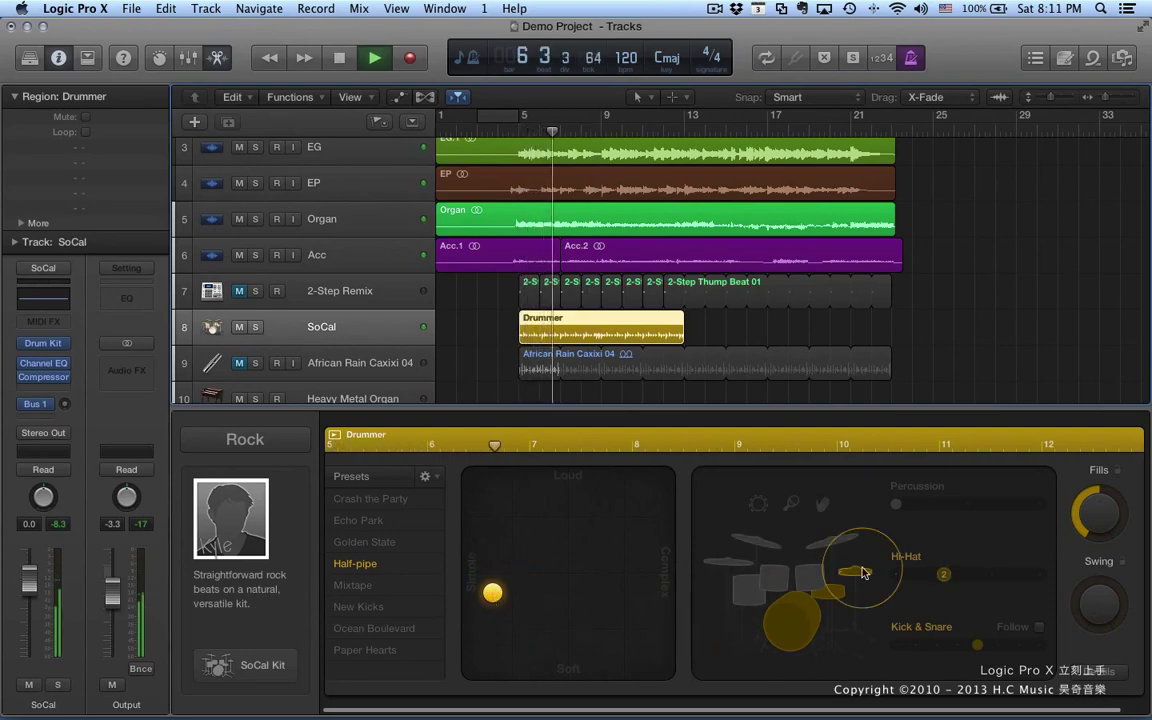
pyautogui.moveTo(492, 593); pyautogui.dragTo(625, 604)
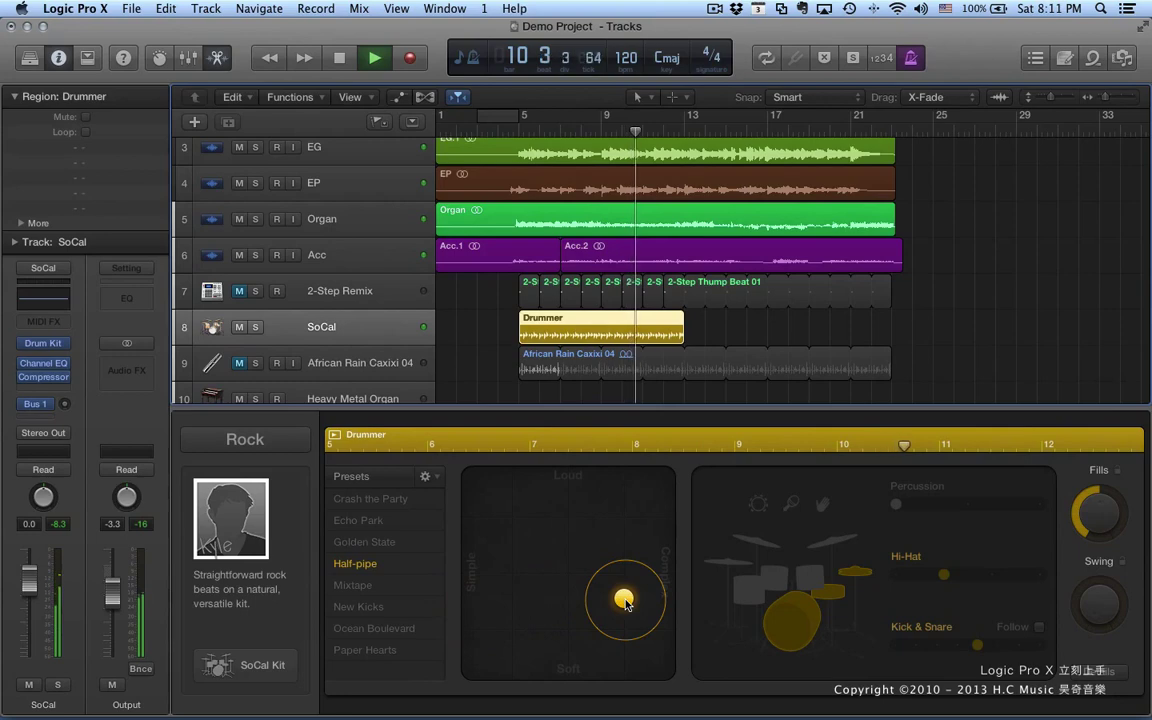
pyautogui.press('space')
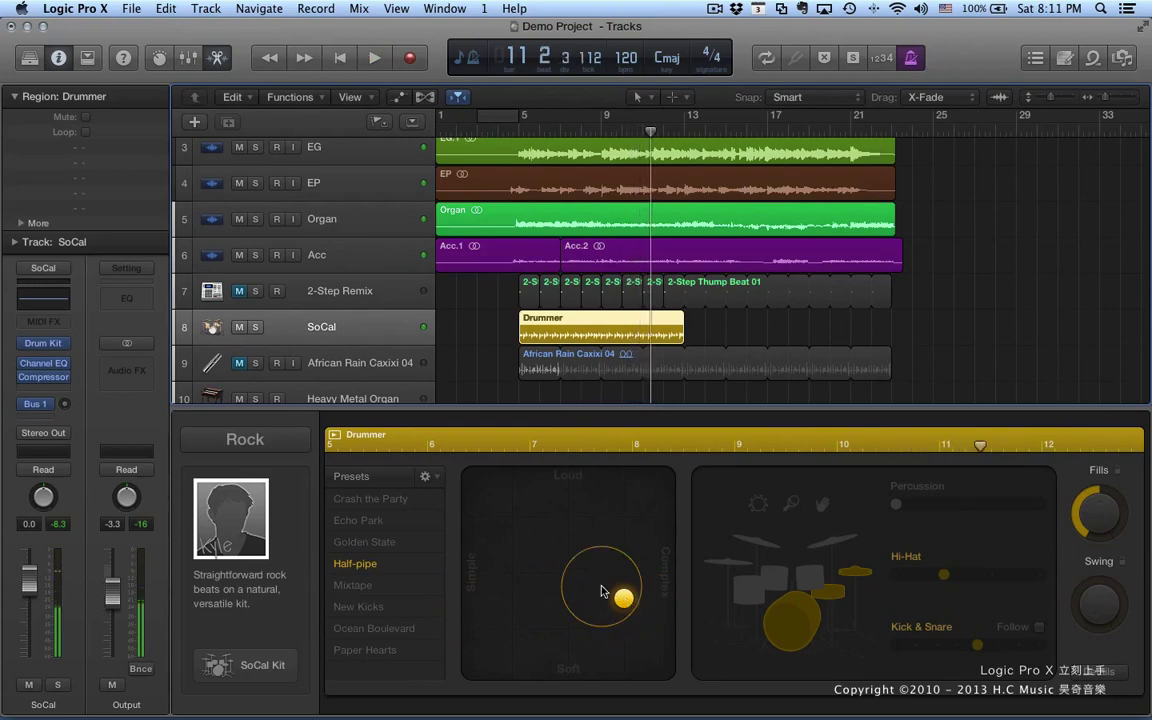
# Apply the Mixtape preset to the Drummer region and make its performance simple and soft
pyautogui.click(380, 590)
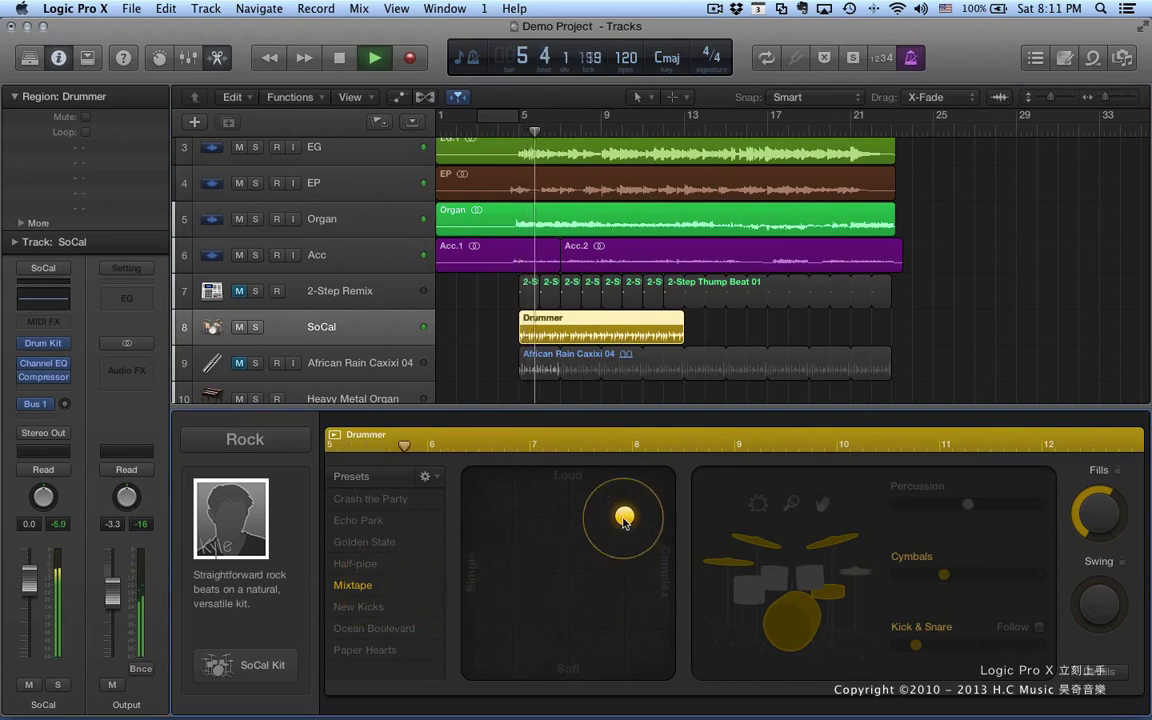
pyautogui.moveTo(624, 517); pyautogui.dragTo(492, 601)
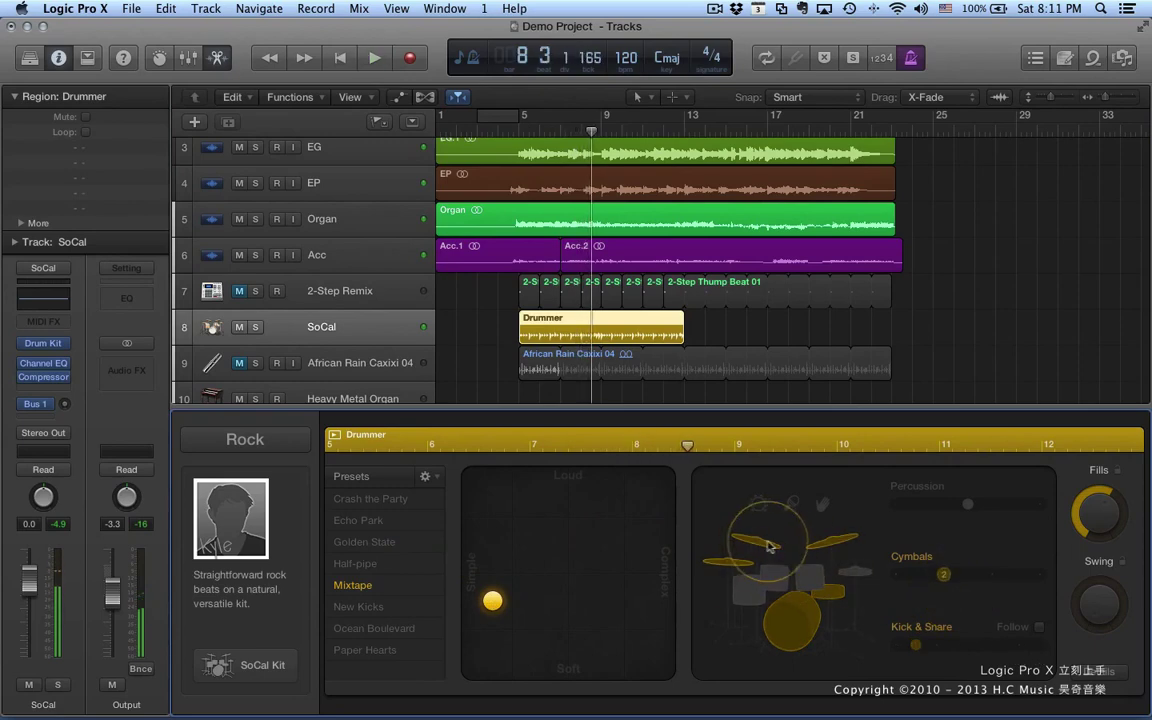
# Reduce the drum pattern to hi-hat only, without kick and snare, and audition it at near-maximum complexity
pyautogui.click(834, 600)
pyautogui.click(834, 602)
pyautogui.press('space')
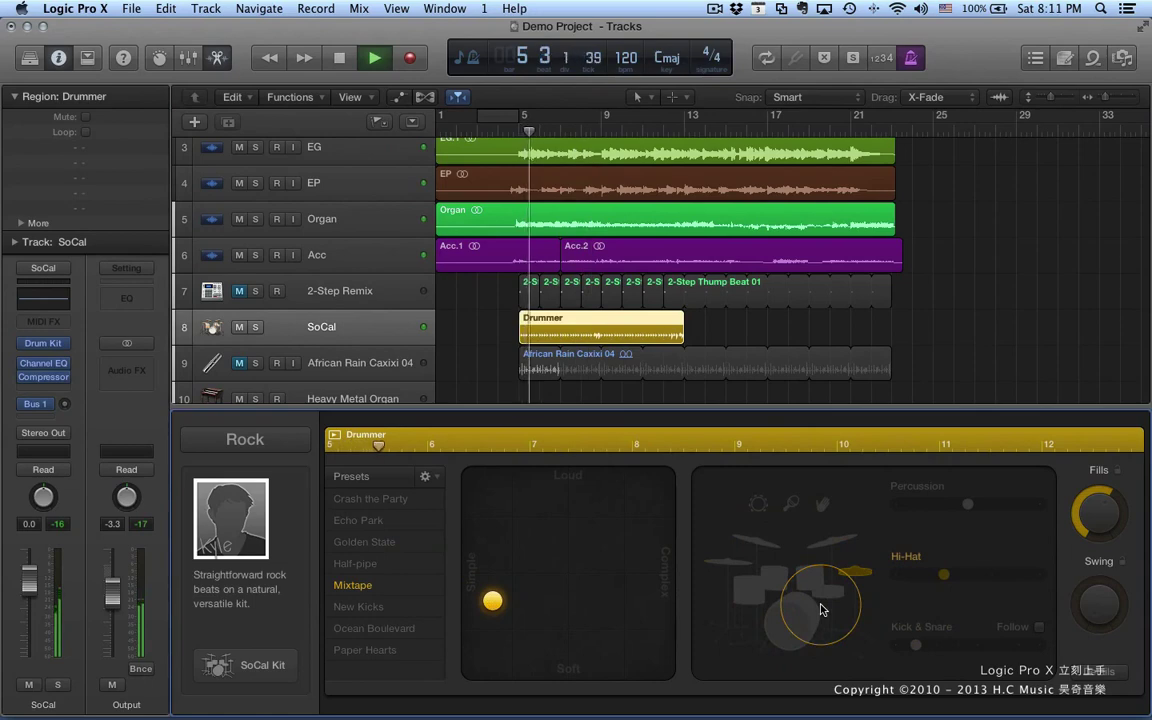
pyautogui.moveTo(492, 600); pyautogui.dragTo(693, 605)
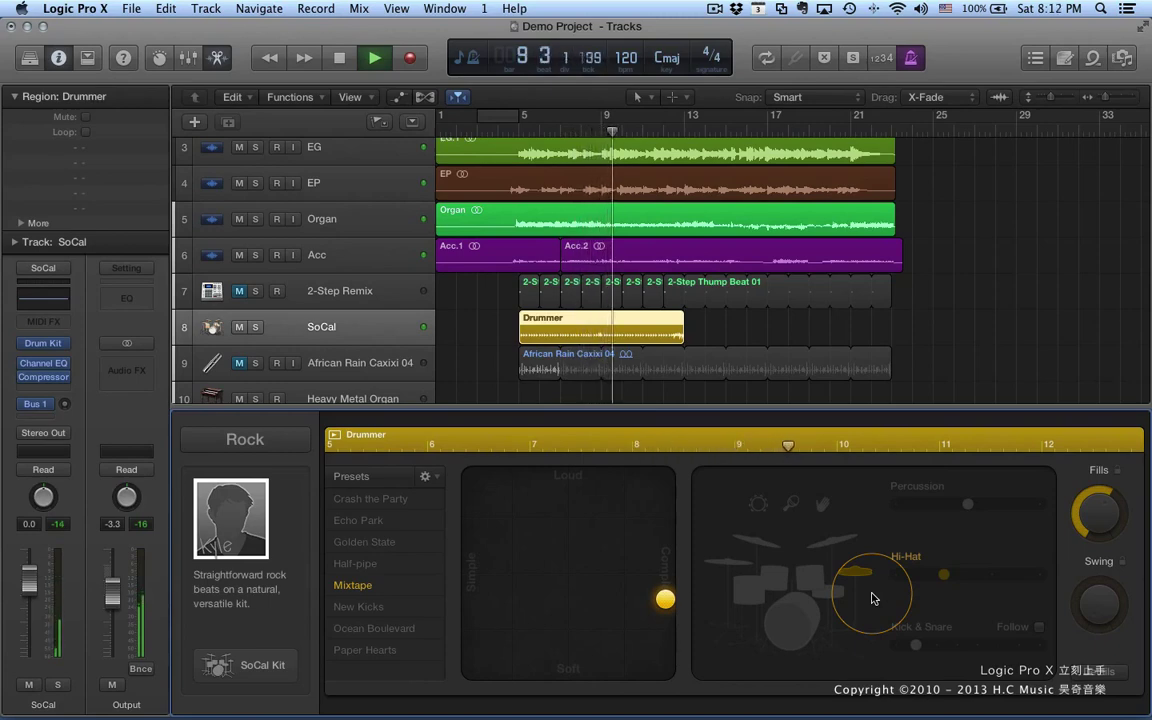
pyautogui.press('space')
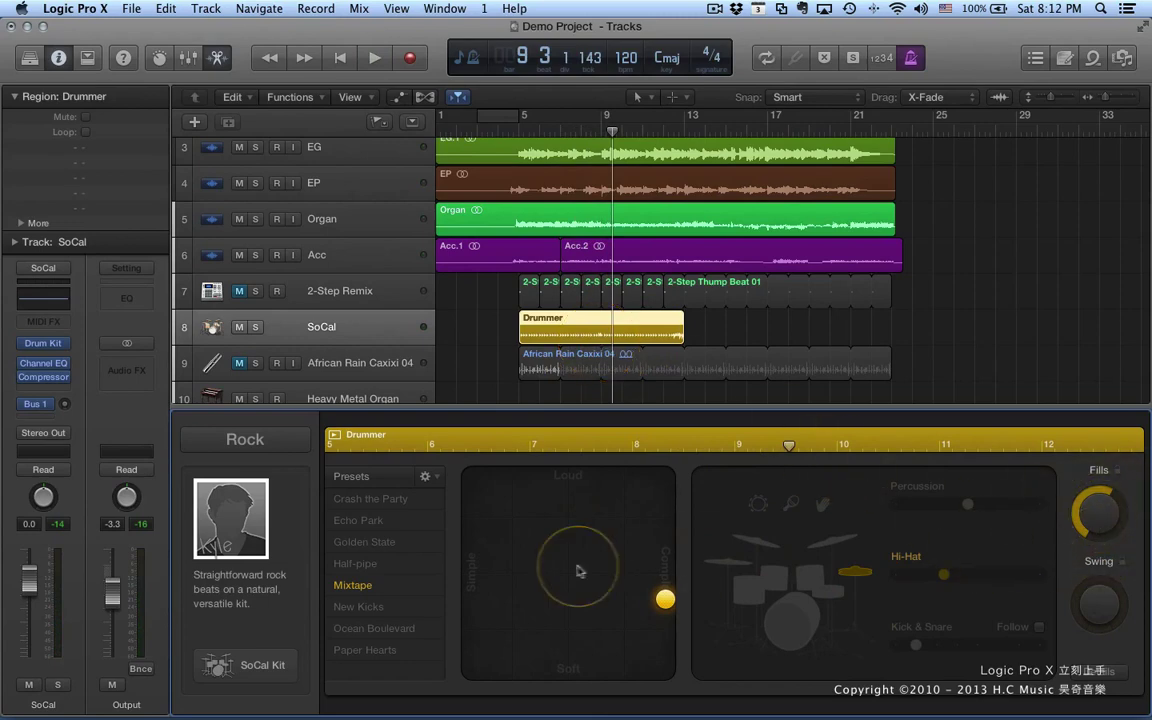
# Switch the Drummer track to the Songwriter genre and change the drummer to Mason, replacing the current region settings
pyautogui.click(258, 443)
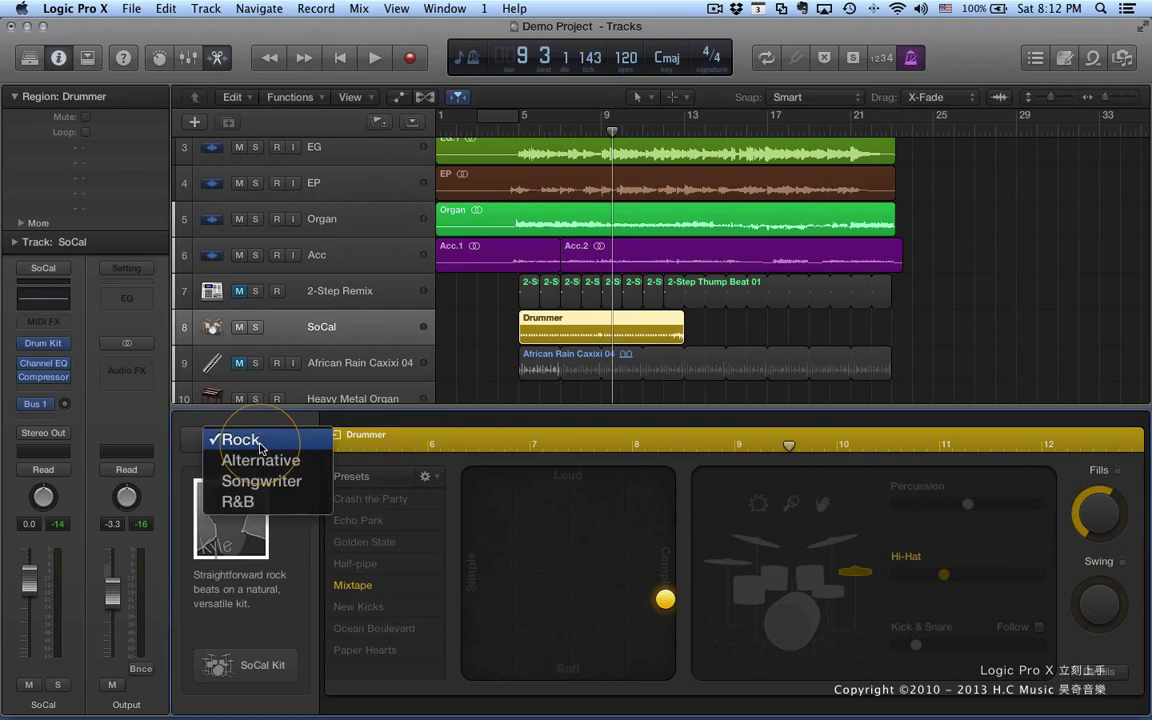
pyautogui.click(260, 481)
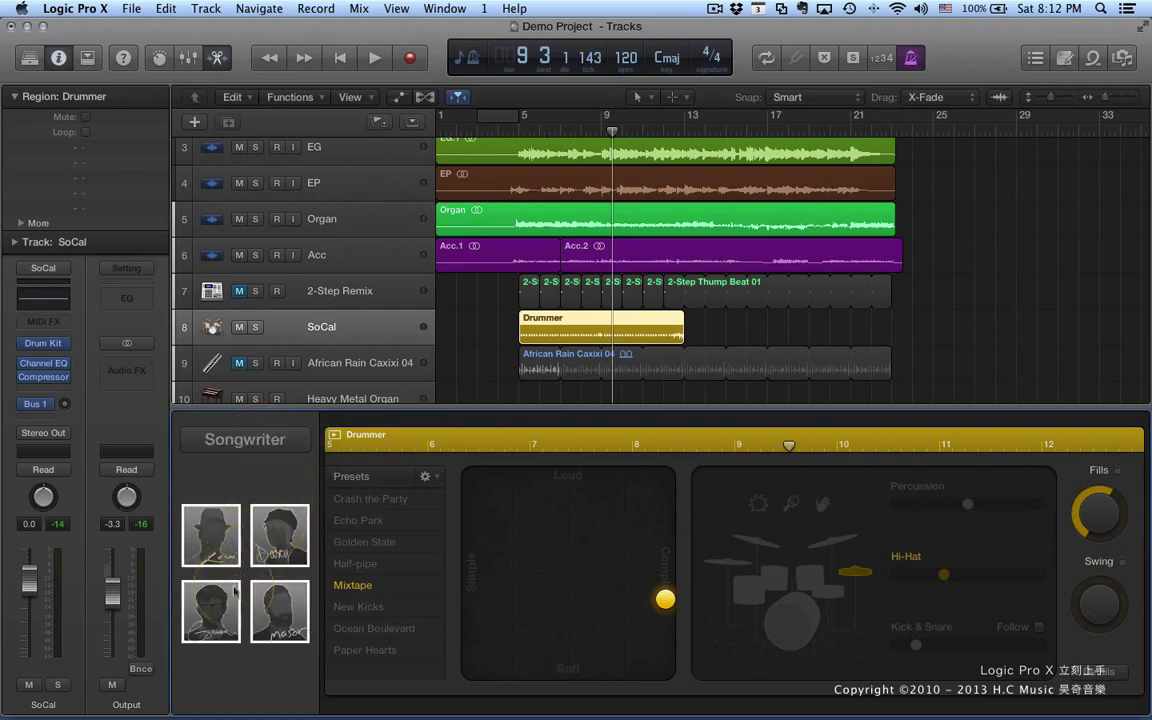
pyautogui.click(275, 616)
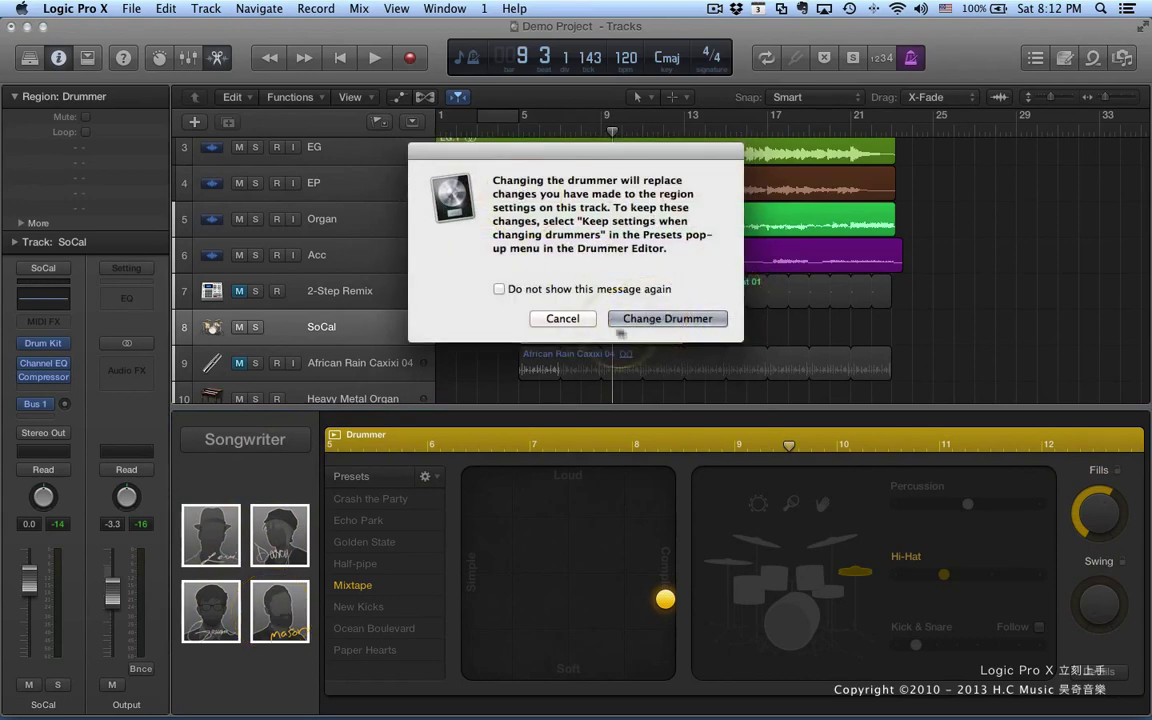
pyautogui.click(683, 320)
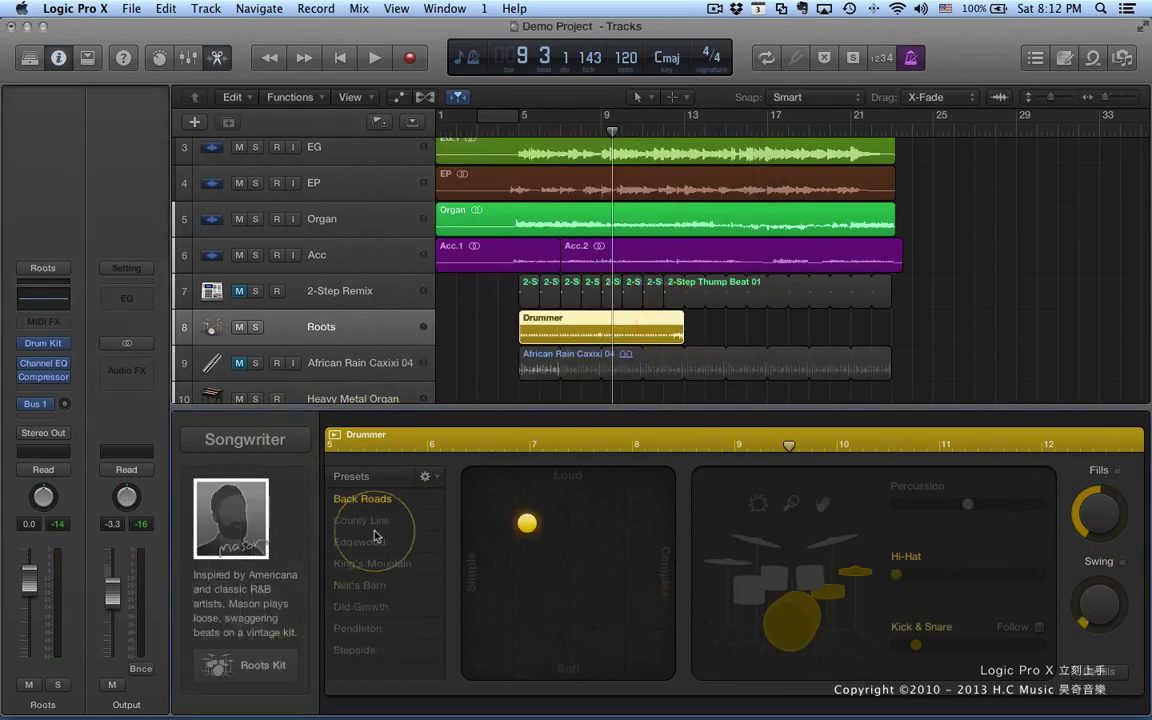
# Switch the Drummer track to the R&B genre and change the drummer to Rose, replacing the current region settings
pyautogui.click(273, 441)
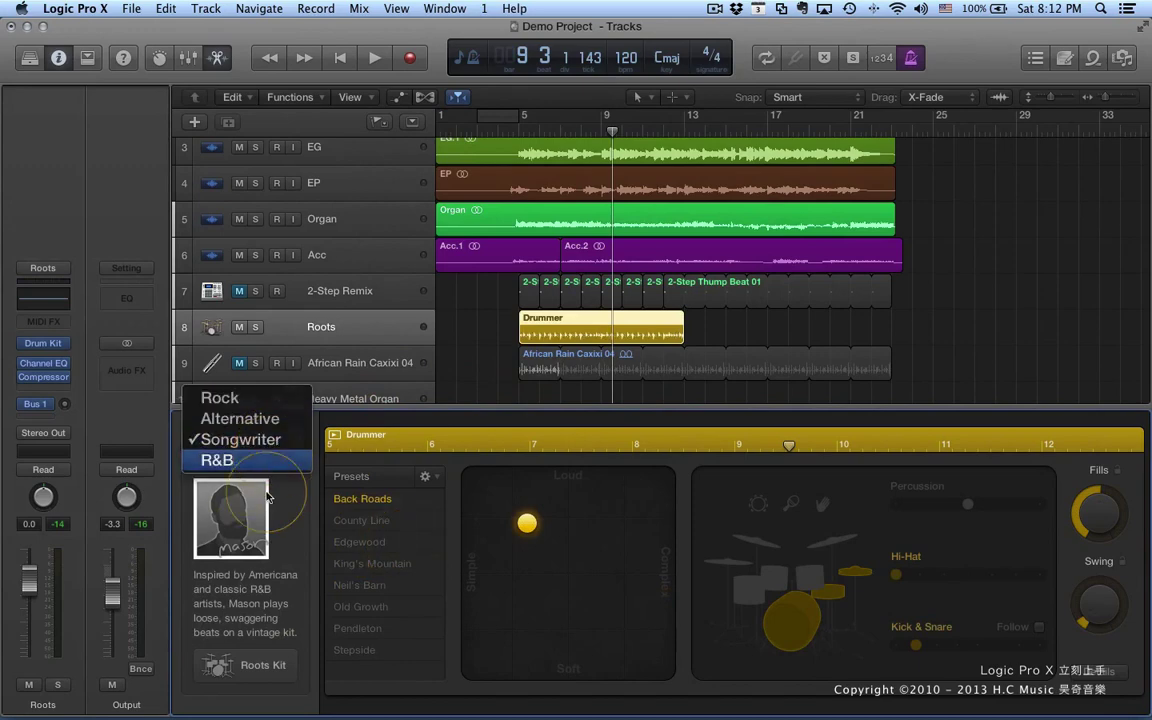
pyautogui.click(273, 460)
pyautogui.click(225, 575)
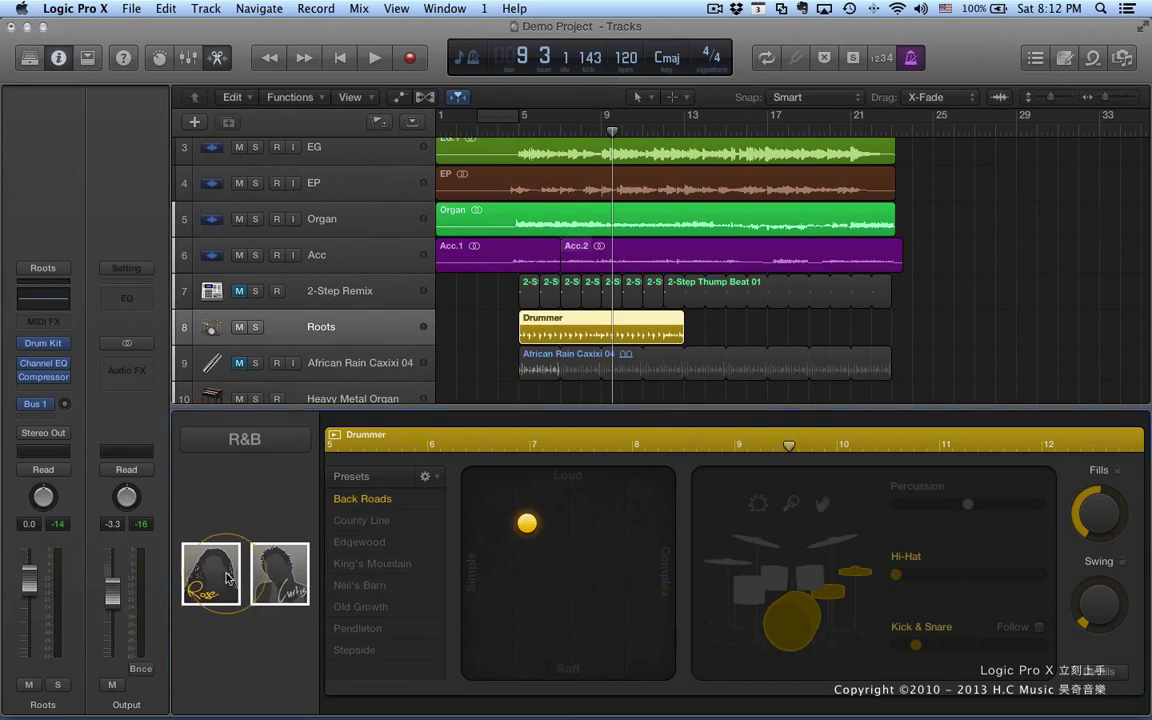
pyautogui.click(663, 318)
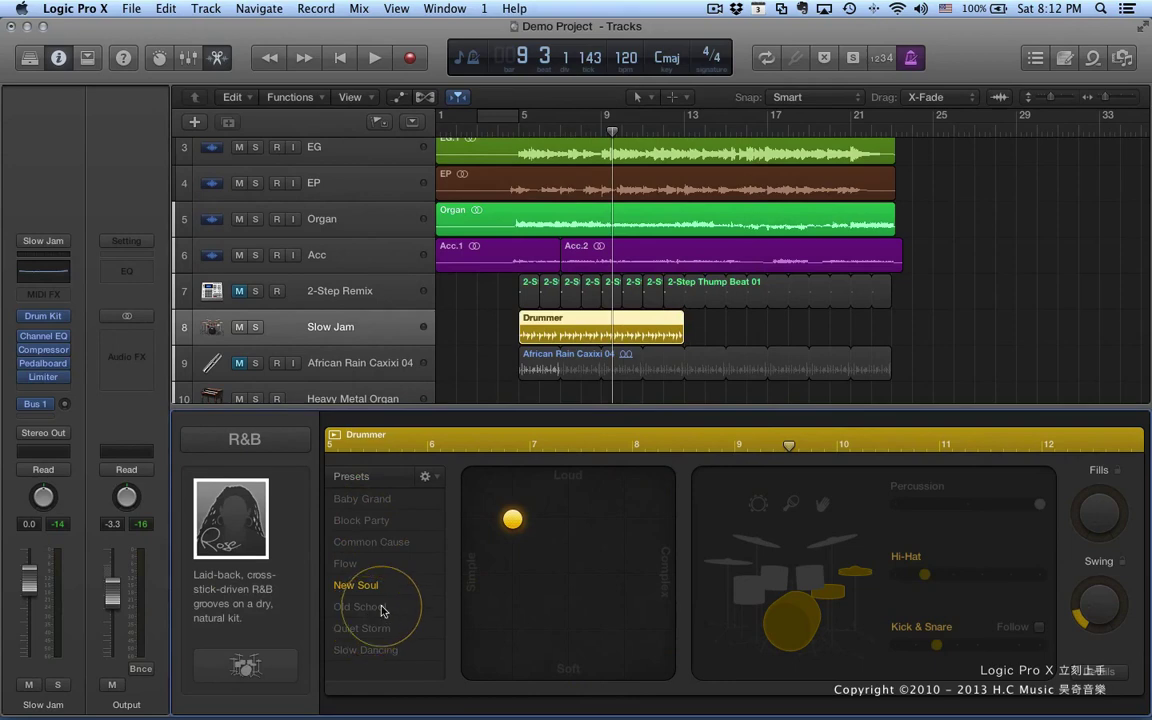
# Audition Rose's groove with the New Soul preset while raising the fills amount to about half
pyautogui.press('space')
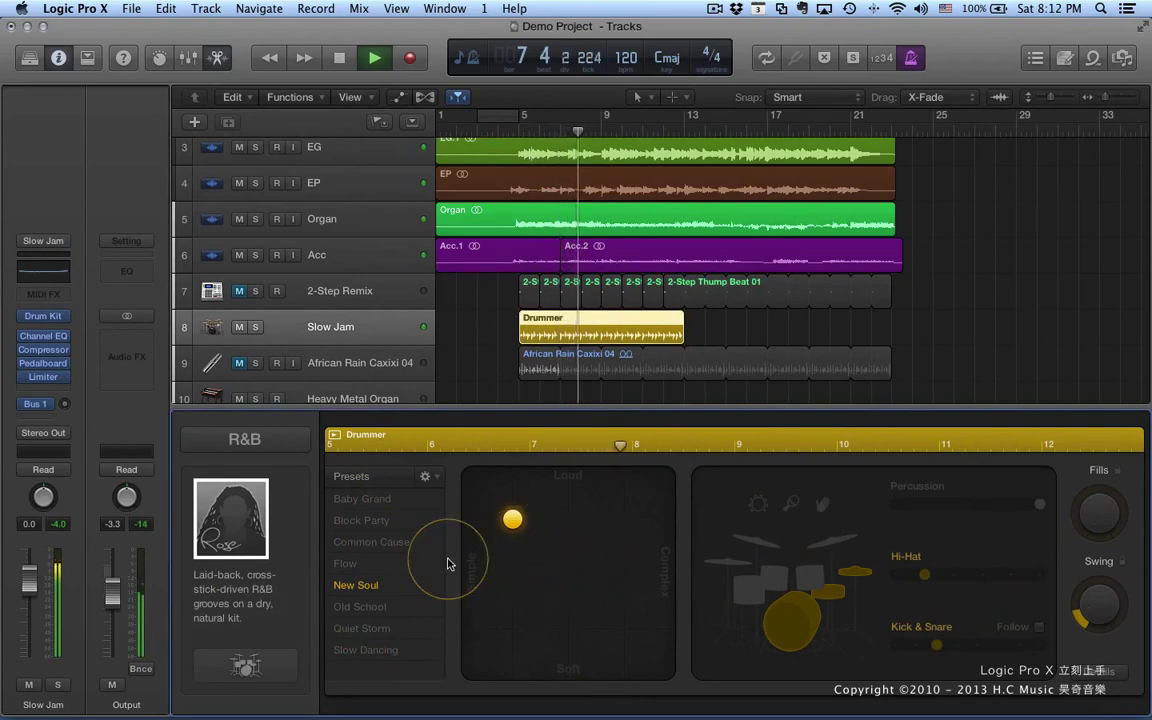
pyautogui.moveTo(1104, 527); pyautogui.dragTo(1098, 440)
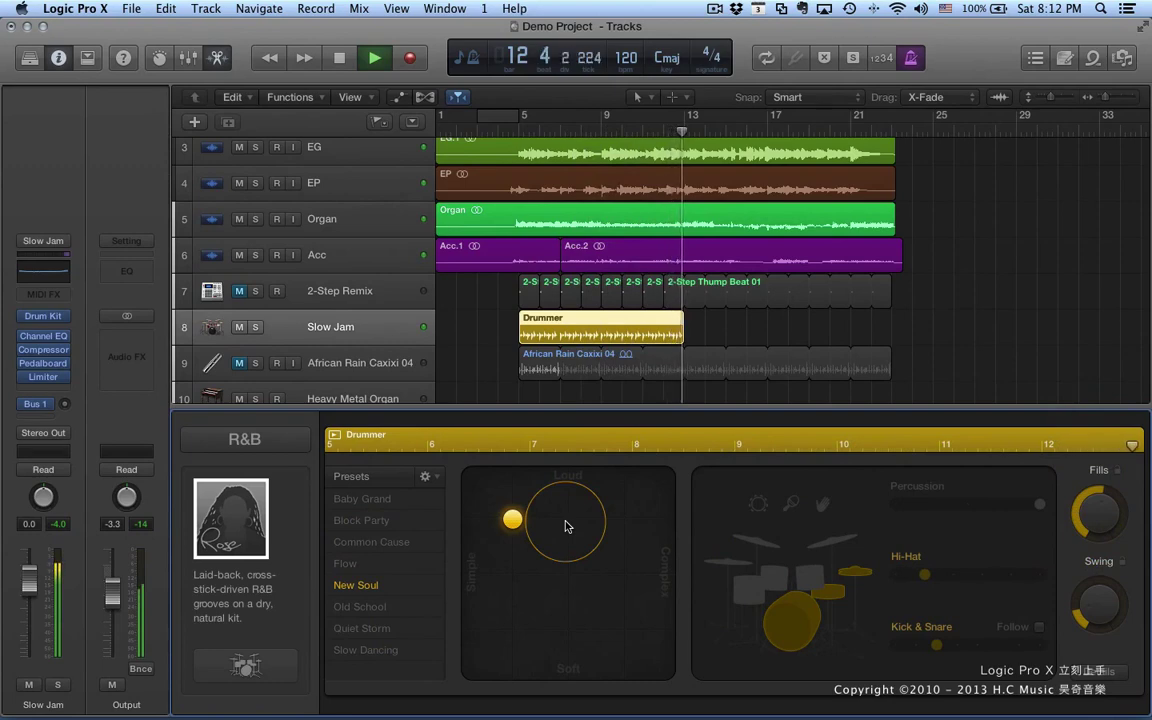
pyautogui.press('space')
# Copy the Drummer region so the duplicate starts at bar 13, directly behind the original
pyautogui.click(585, 340)
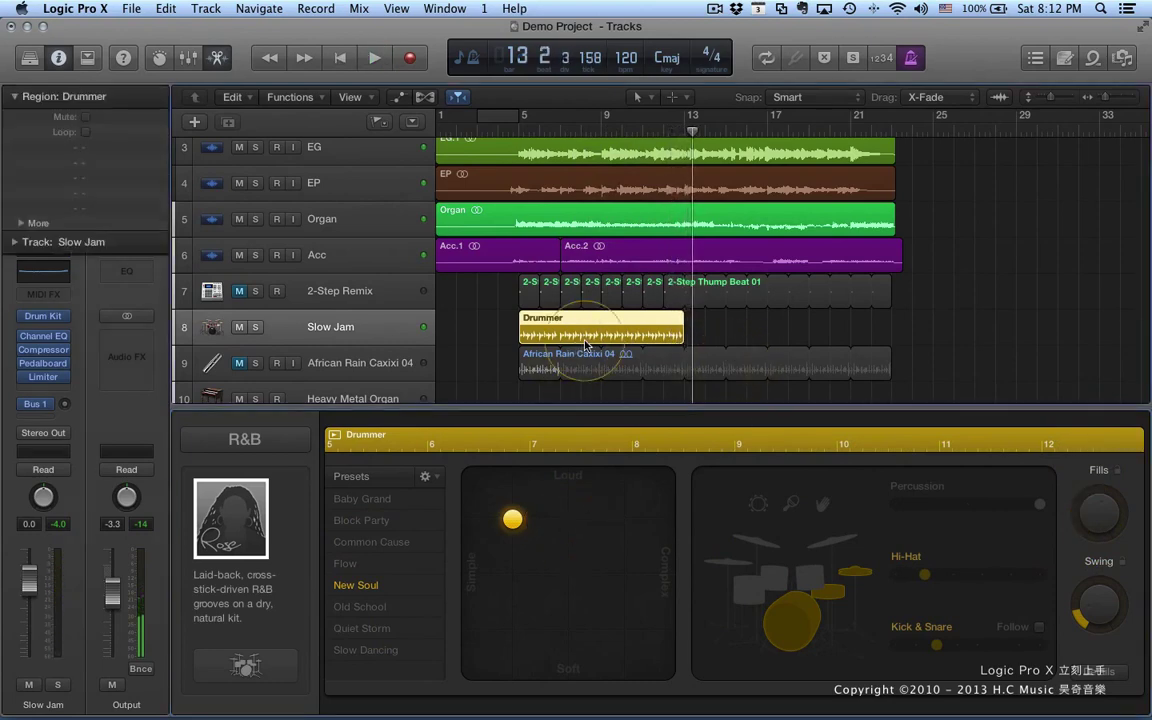
pyautogui.moveTo(582, 340); pyautogui.dragTo(748, 340)
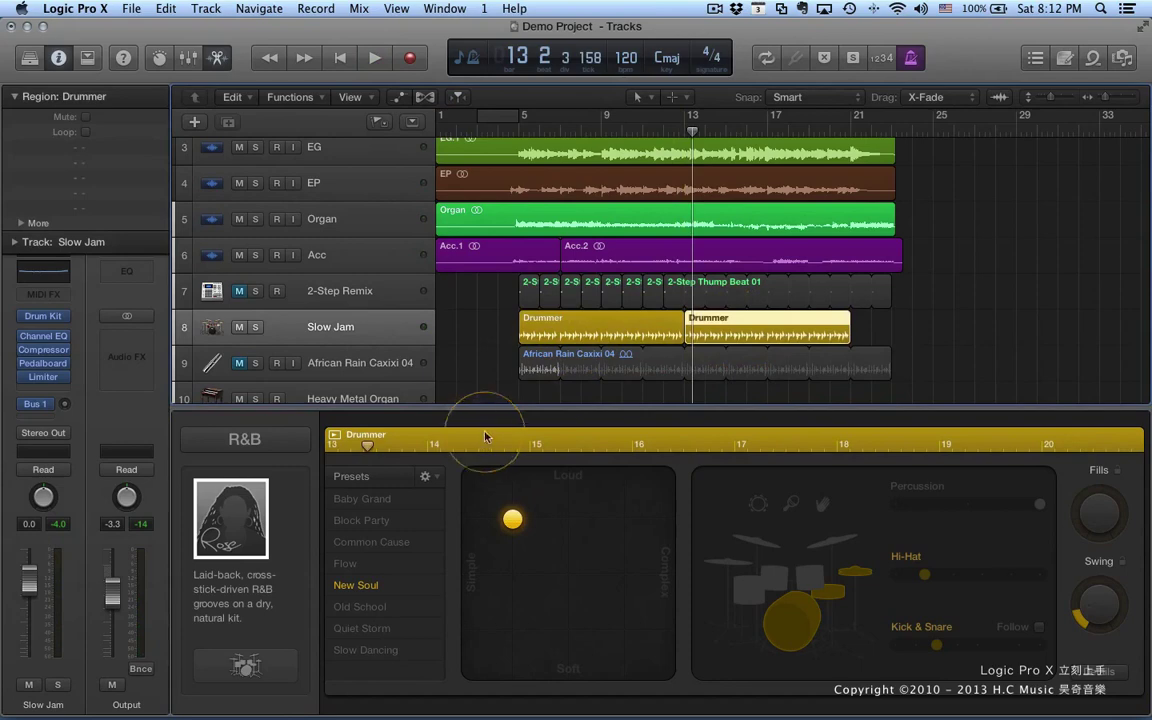
# Try splitting the first Drummer region at bar 6 with the Scissors tool
pyautogui.click(501, 137)
pyautogui.press('super+Right')
pyautogui.press('super+Right')
pyautogui.press('super+Right')
pyautogui.press('super+Right')
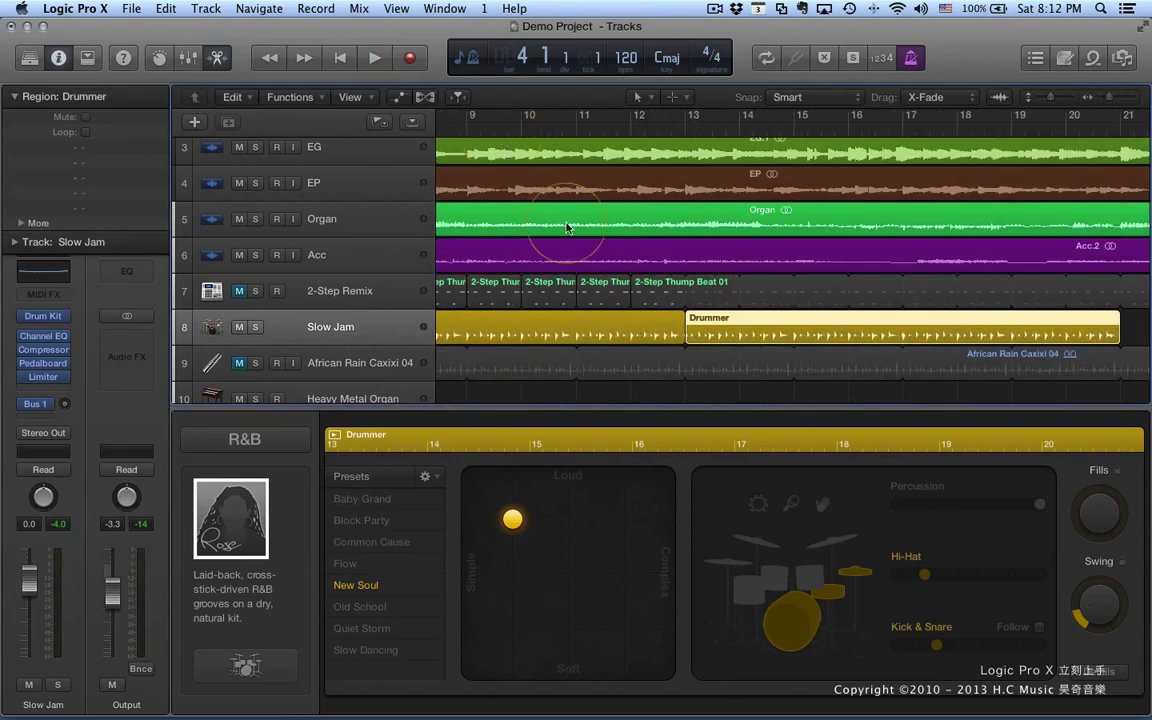
pyautogui.hscroll(-6, 573, 229)
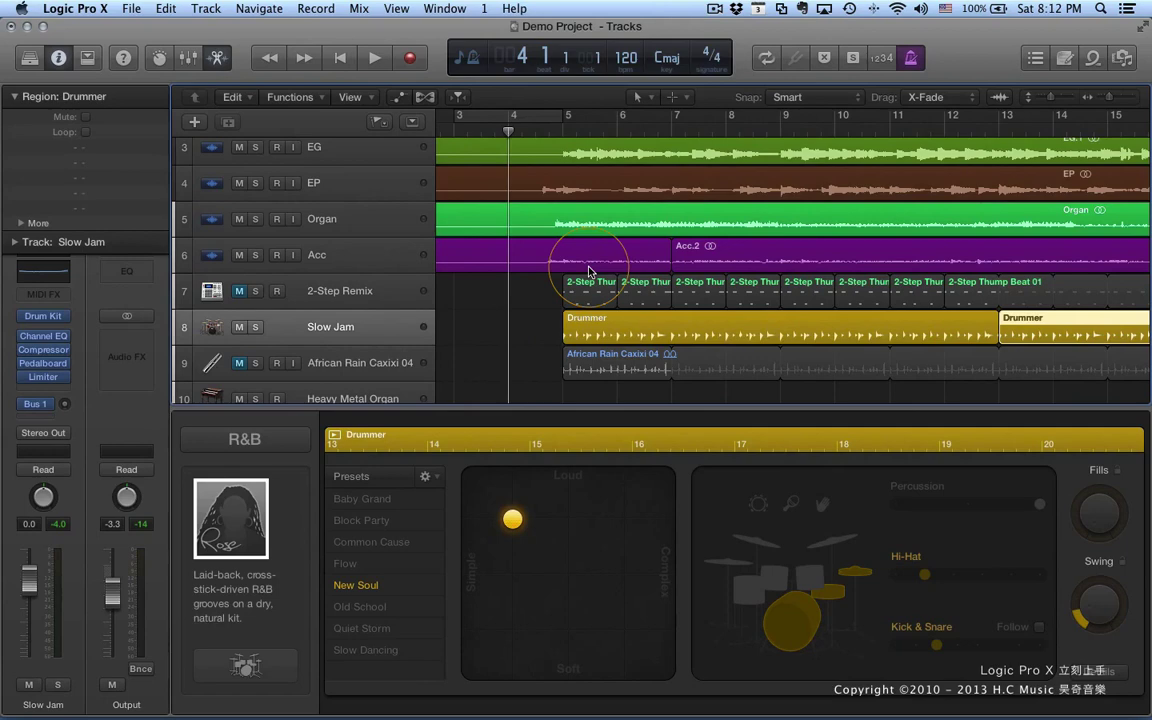
pyautogui.click(617, 343)
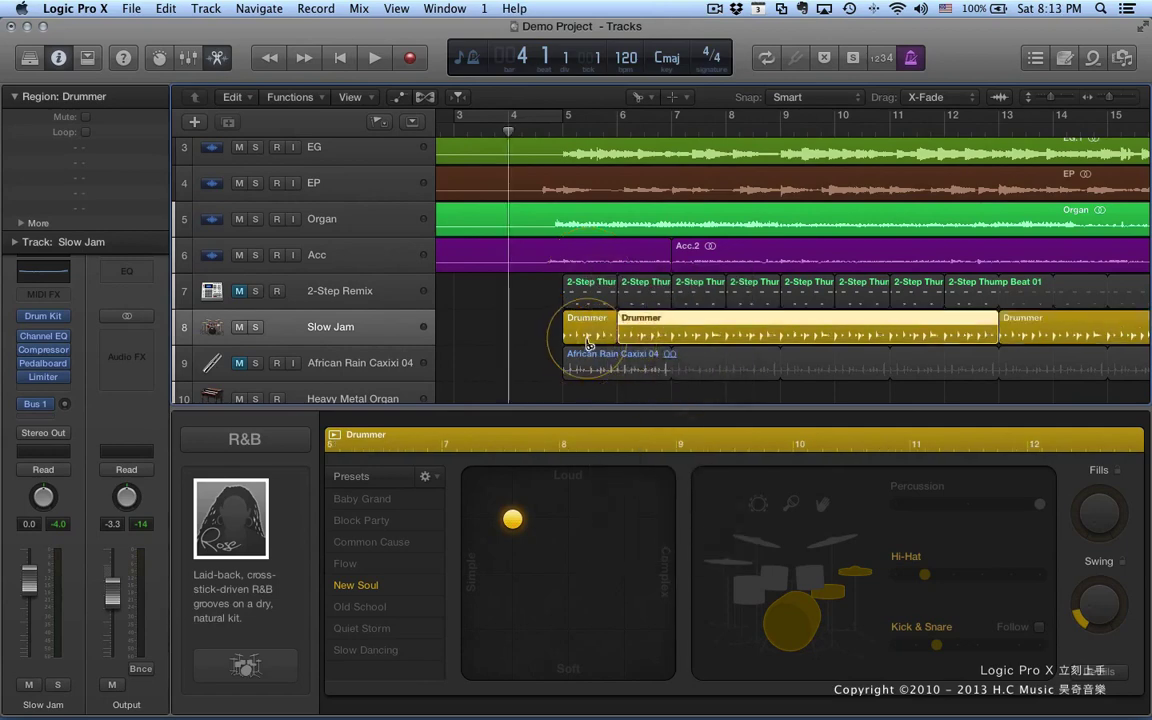
pyautogui.click(588, 342)
# Draw a new Drummer region at bar 3 with the Pencil tool and shorten it to one bar
pyautogui.press('t')
pyautogui.press('p')
pyautogui.click(548, 337)
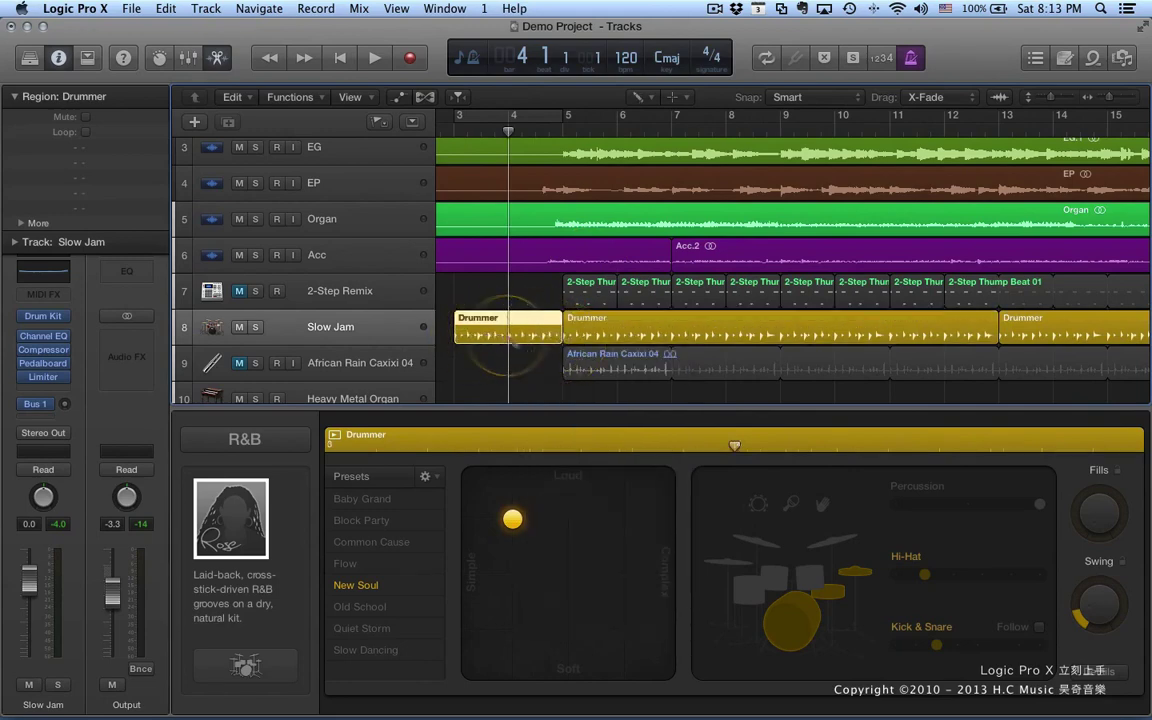
pyautogui.moveTo(558, 342); pyautogui.dragTo(507, 342)
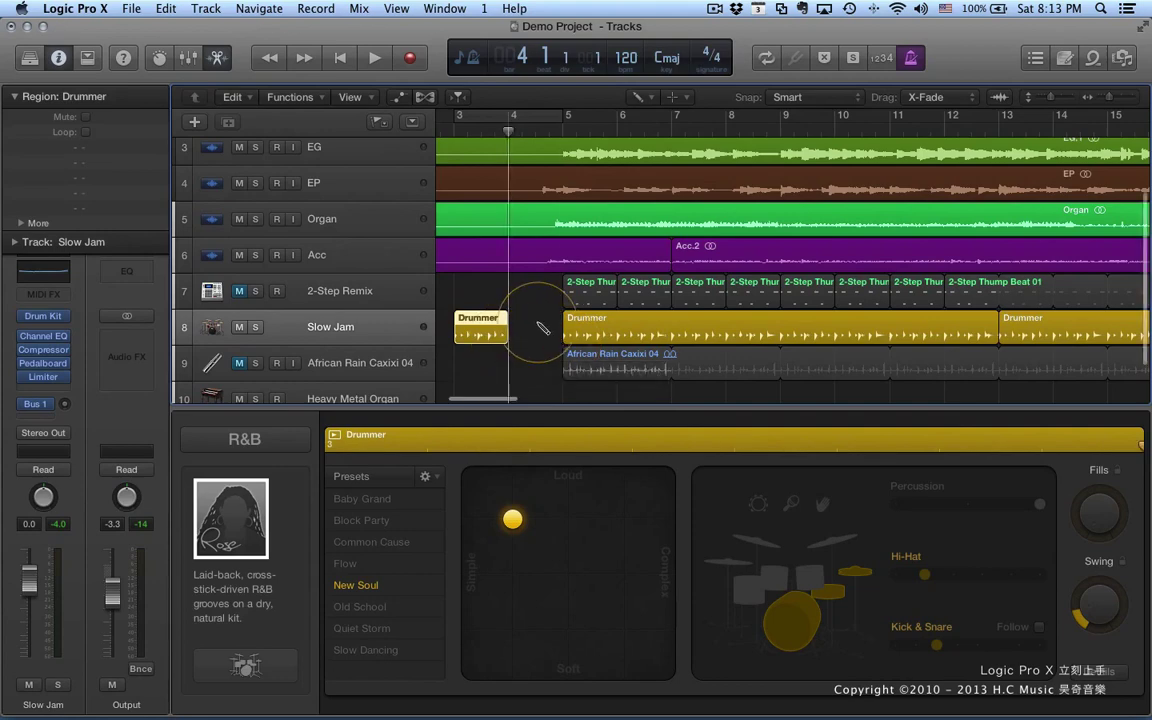
# Move the one-bar Drummer region to bar 4 so it leads directly into the region at bar 5
pyautogui.scroll(-4, 541, 327)
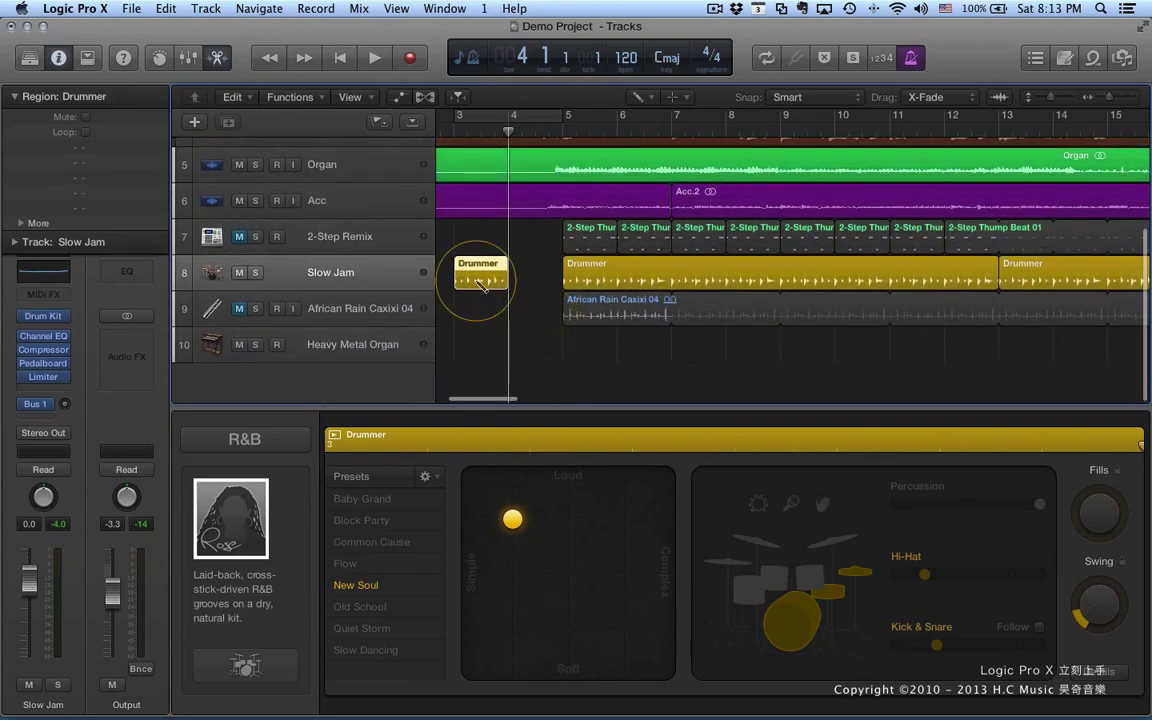
pyautogui.press('t')
pyautogui.press('t')
pyautogui.moveTo(476, 285); pyautogui.dragTo(531, 285)
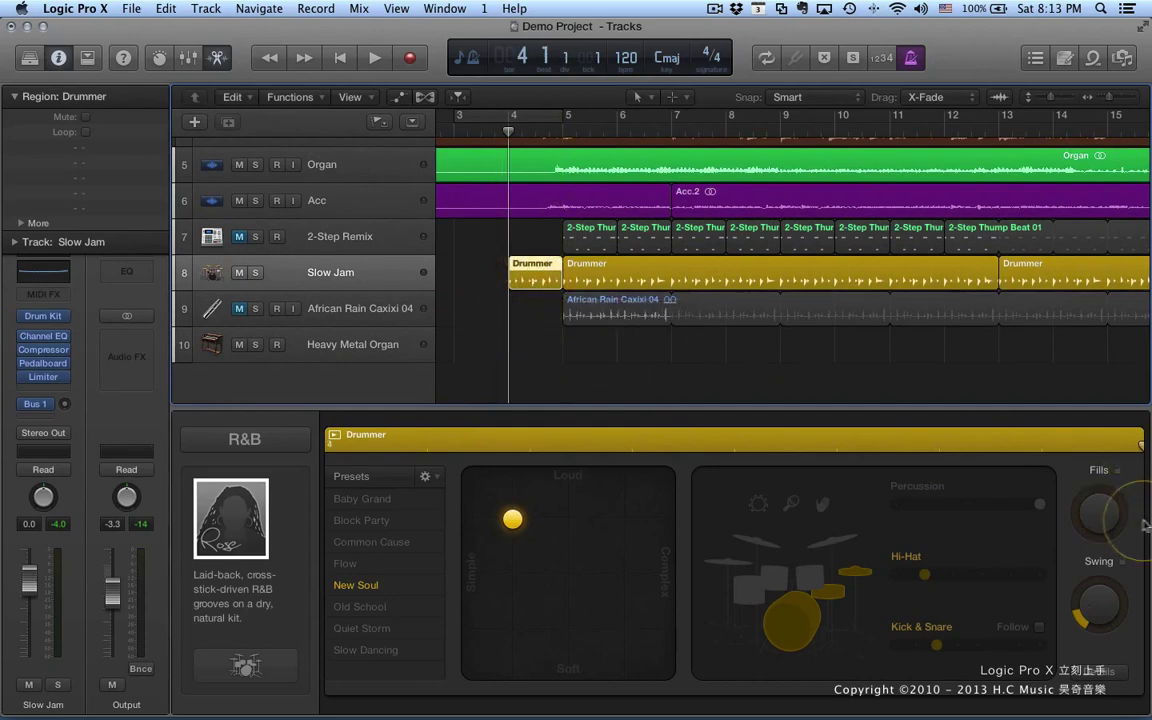
# Raise the fills amount of the one-bar intro region to about three quarters and audition it from bar 4
pyautogui.moveTo(1101, 522); pyautogui.dragTo(1066, 391)
pyautogui.click(455, 133)
pyautogui.press('space')
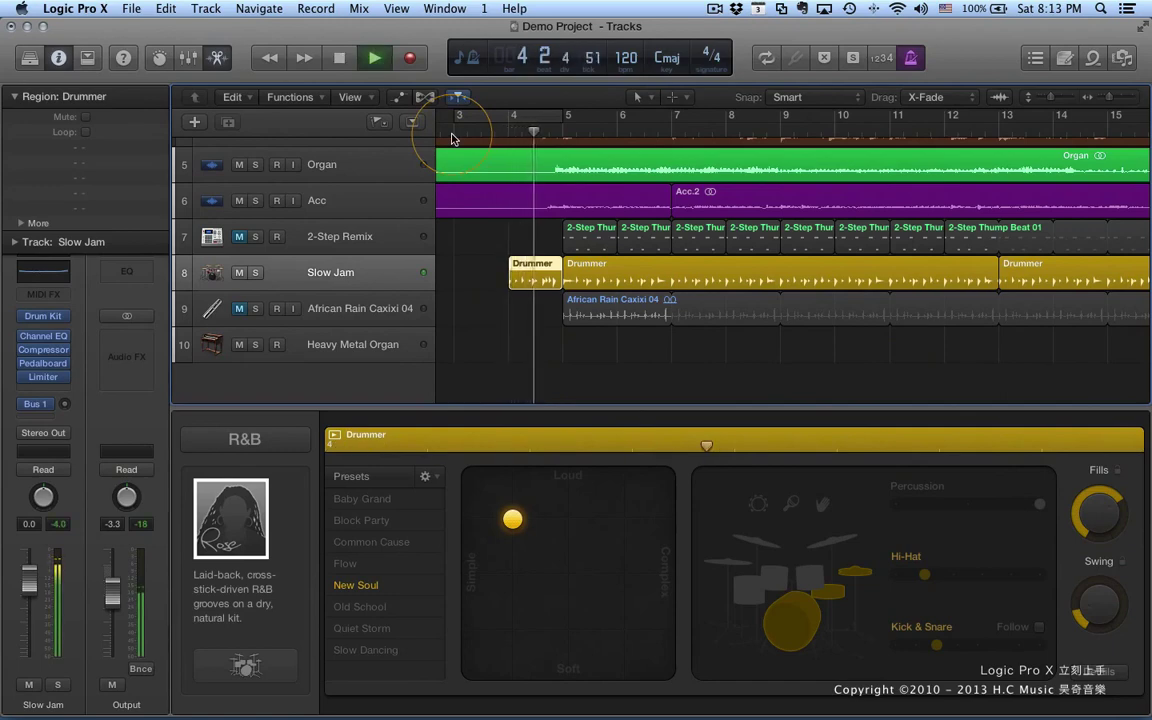
pyautogui.press('space')
# Trim the start of the intro region to 4.3, leaving a half-bar fill, and audition the transition into bar 5
pyautogui.click(508, 133)
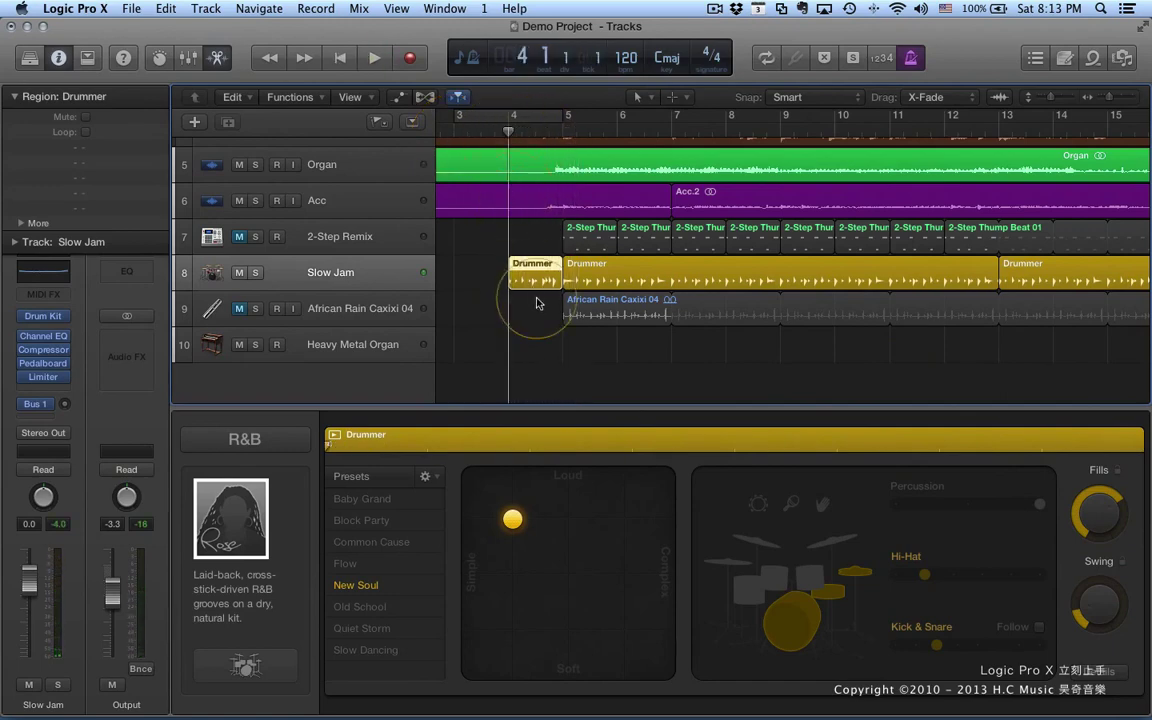
pyautogui.press('super+Right')
pyautogui.press('super+Right')
pyautogui.press('super+Right')
pyautogui.press('super+Right')
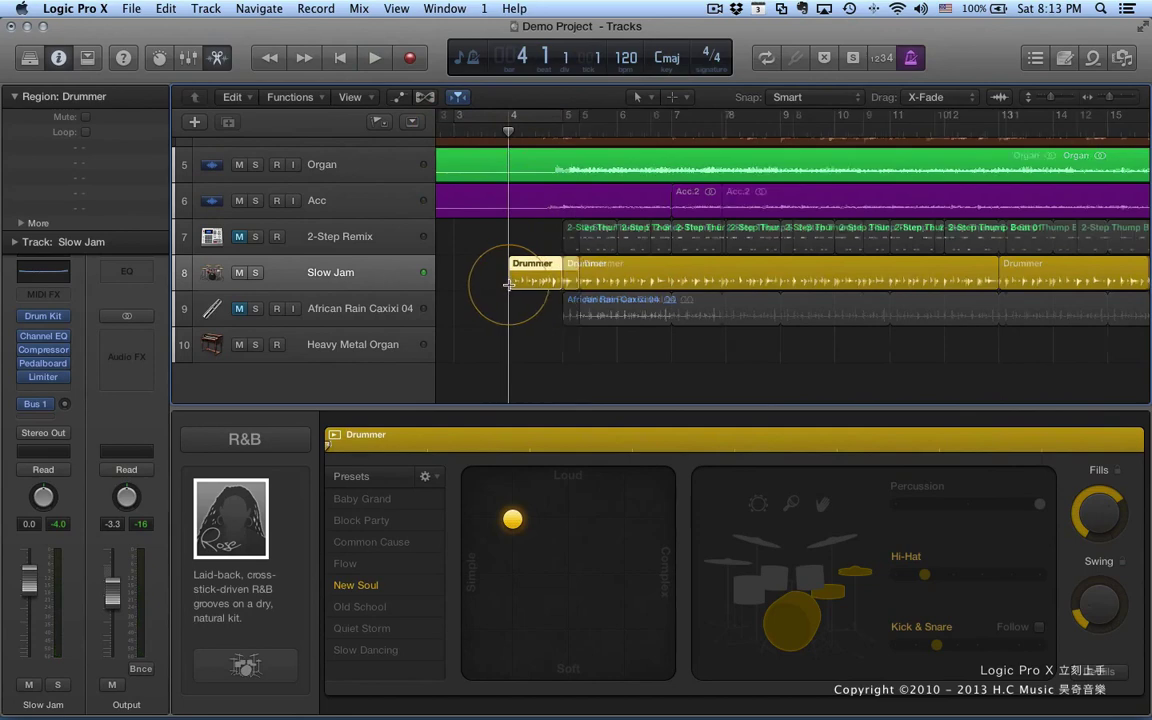
pyautogui.moveTo(510, 284); pyautogui.dragTo(614, 284)
pyautogui.press('space')
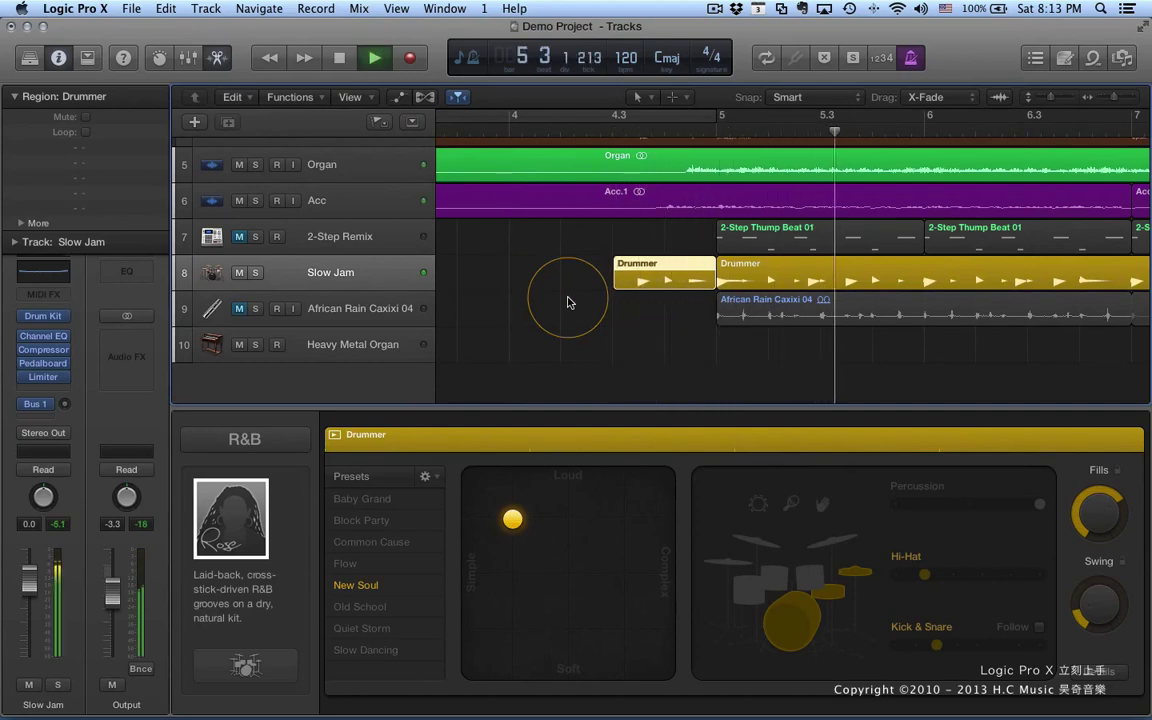
pyautogui.press('space')
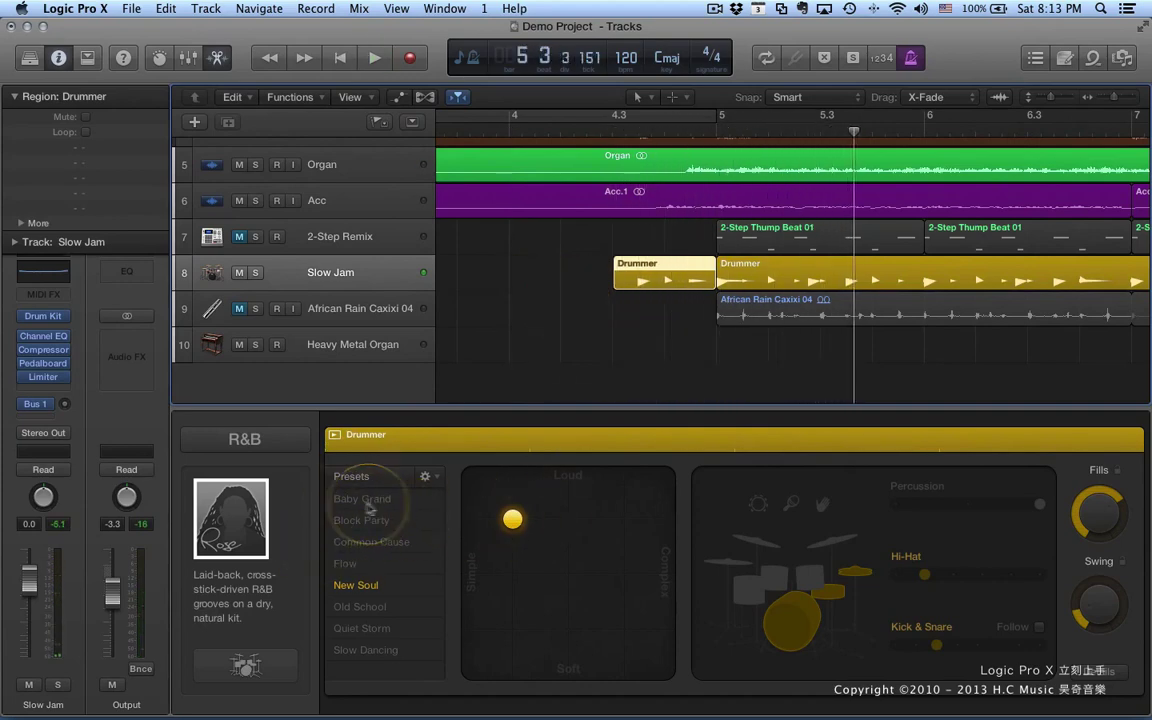
# Switch the Drummer track to the Alternative genre and change the drummer to Nikki, replacing the current region settings
pyautogui.click(288, 438)
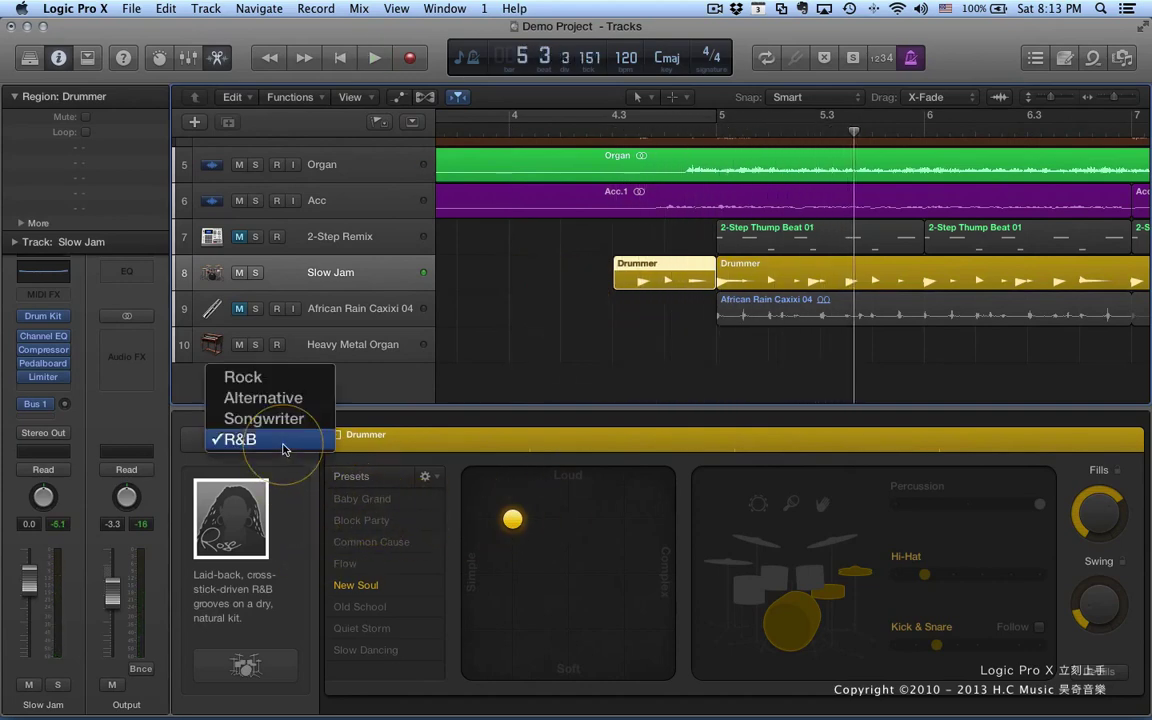
pyautogui.click(263, 398)
pyautogui.click(280, 545)
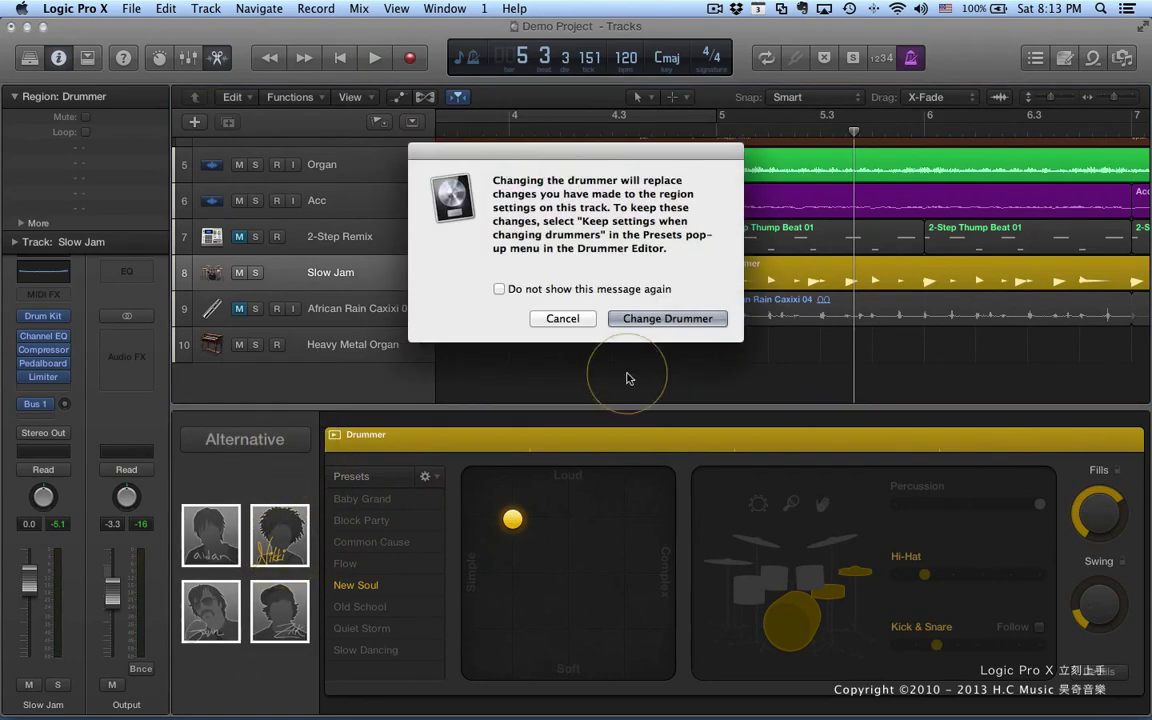
pyautogui.click(656, 322)
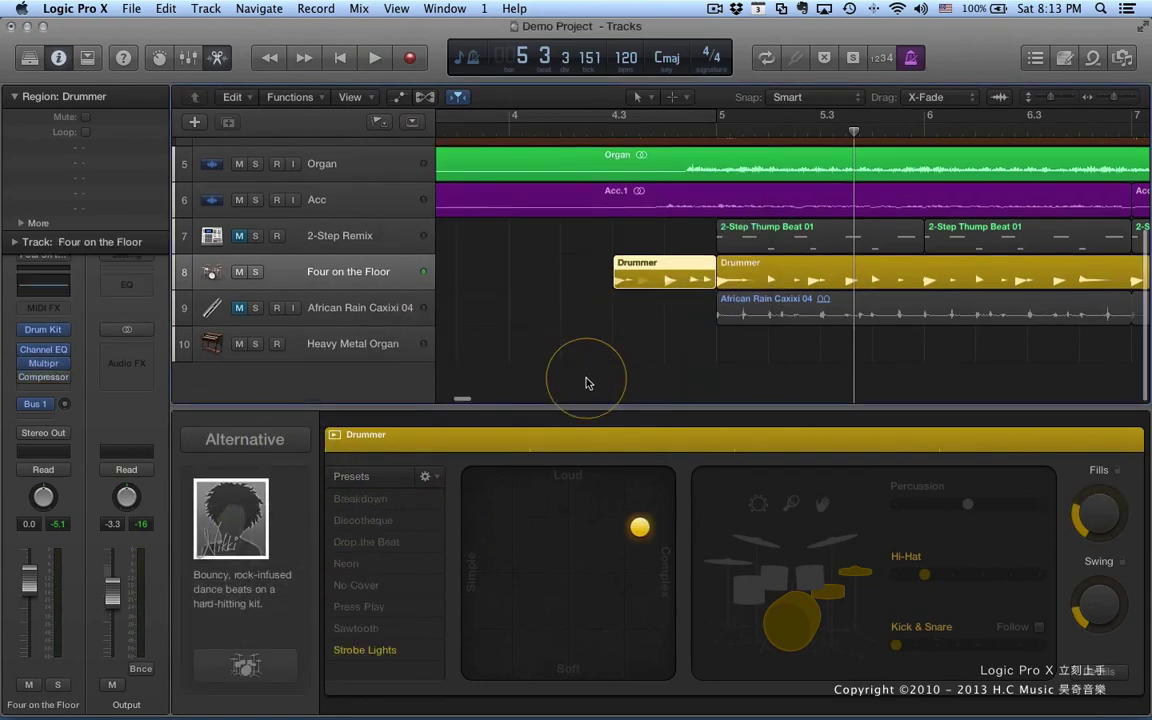
# Play the arrangement from around bar 4 with the new drummer and apply the Drop the Beat preset to the intro region
pyautogui.doubleClick(500, 133)
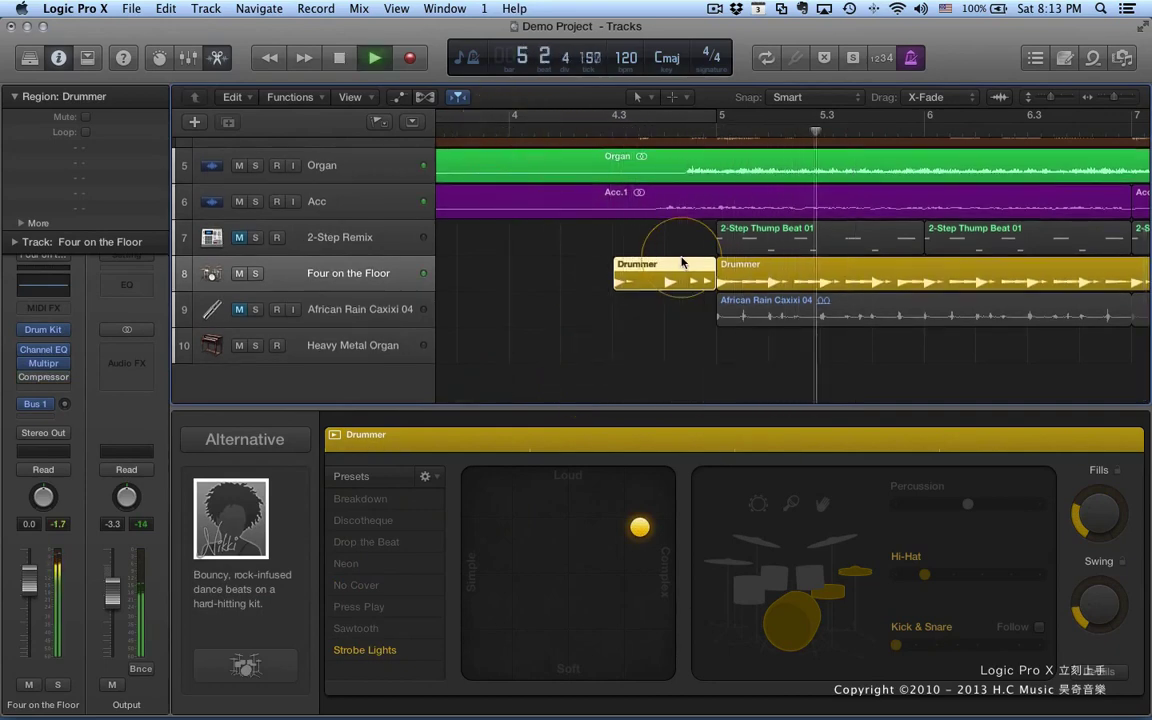
pyautogui.click(381, 548)
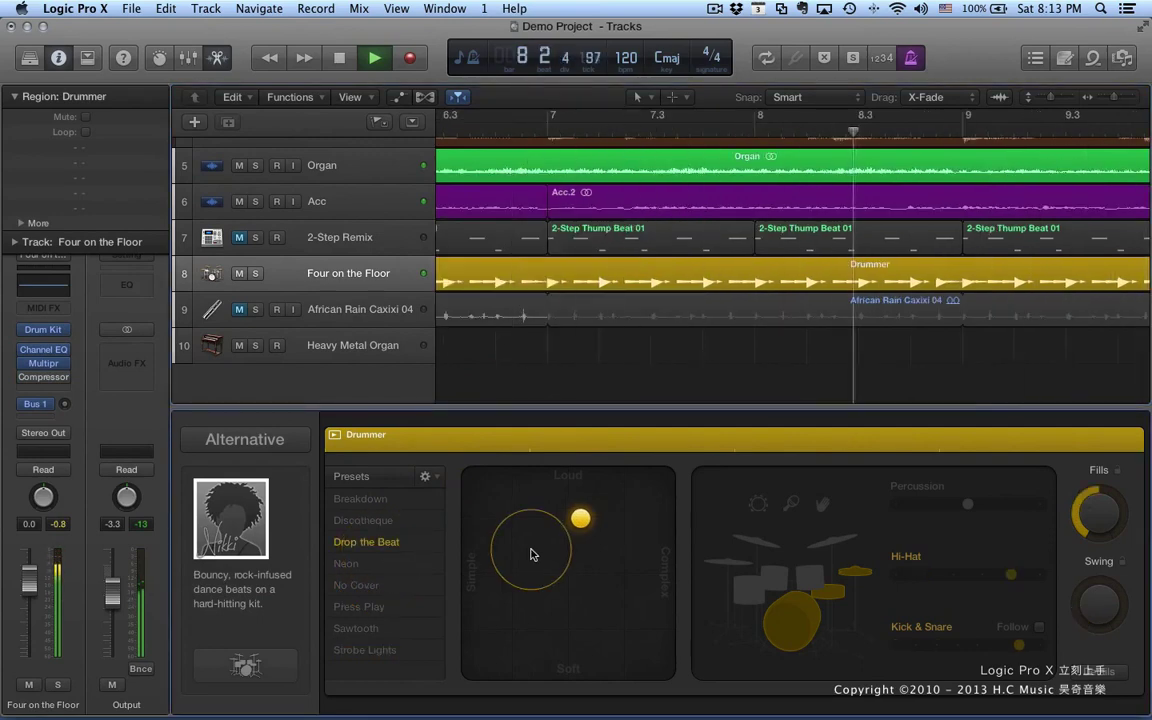
pyautogui.click(581, 371)
pyautogui.press('super+Left')
pyautogui.press('super+Left')
pyautogui.press('super+Left')
pyautogui.press('super+Left')
pyautogui.press('super+Left')
pyautogui.press('super+Left')
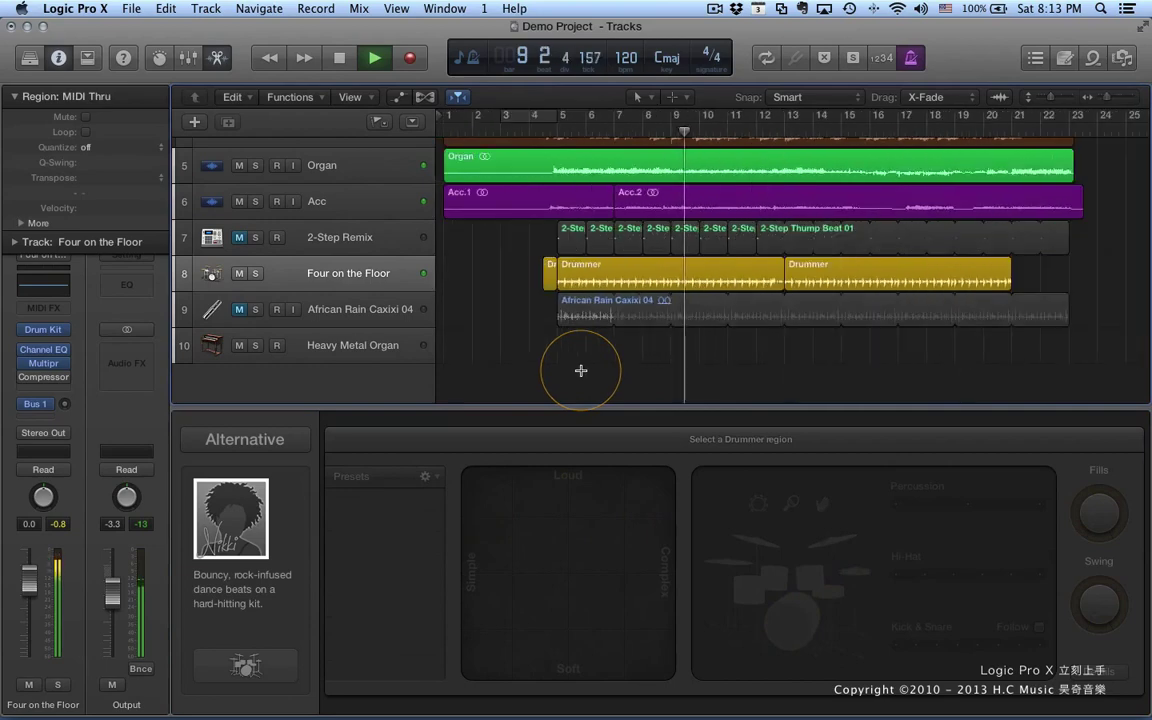
pyautogui.press('space')
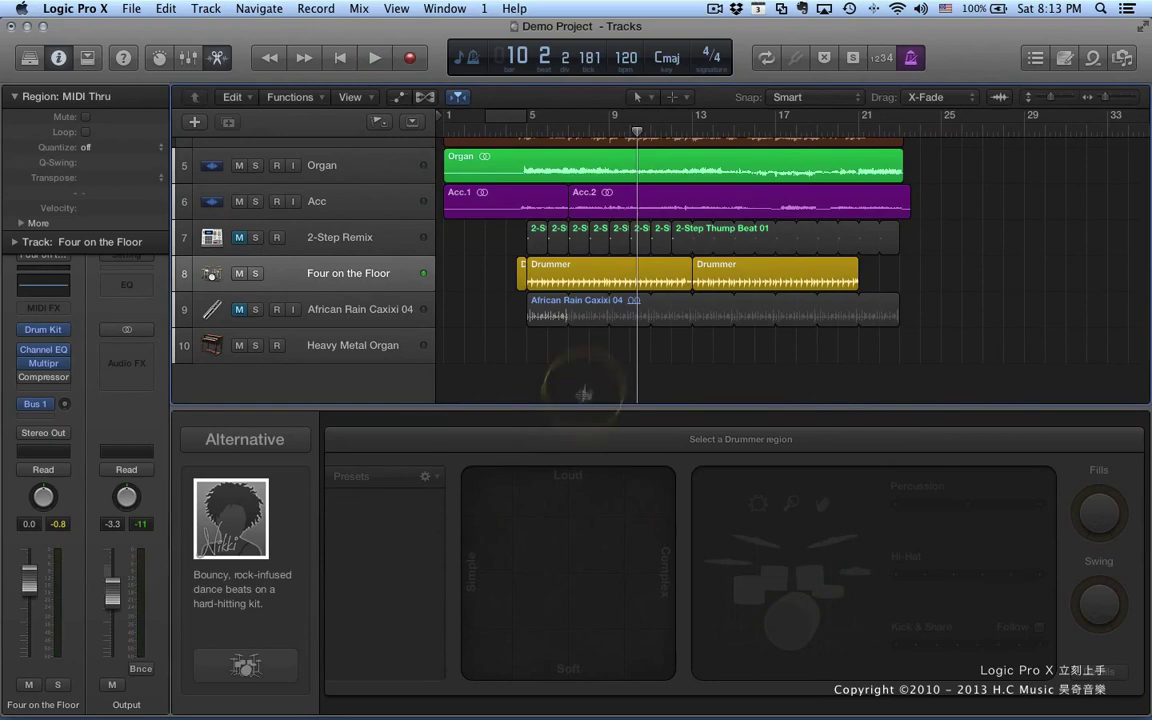
# Select the Drummer region starting at bar 5 and adjust its fills amount to about half
pyautogui.click(594, 283)
pyautogui.moveTo(1098, 520)
pyautogui.mouseDown()
pyautogui.moveTo(1099, 501)
pyautogui.moveTo(1099, 514)
pyautogui.mouseUp()
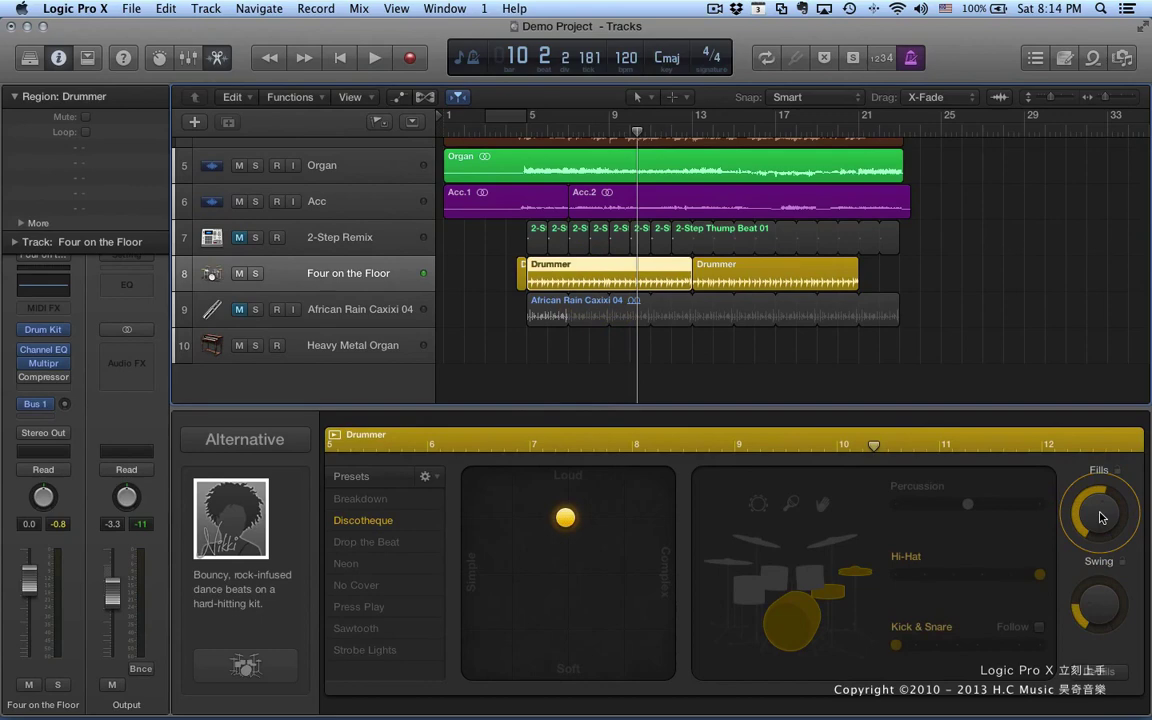